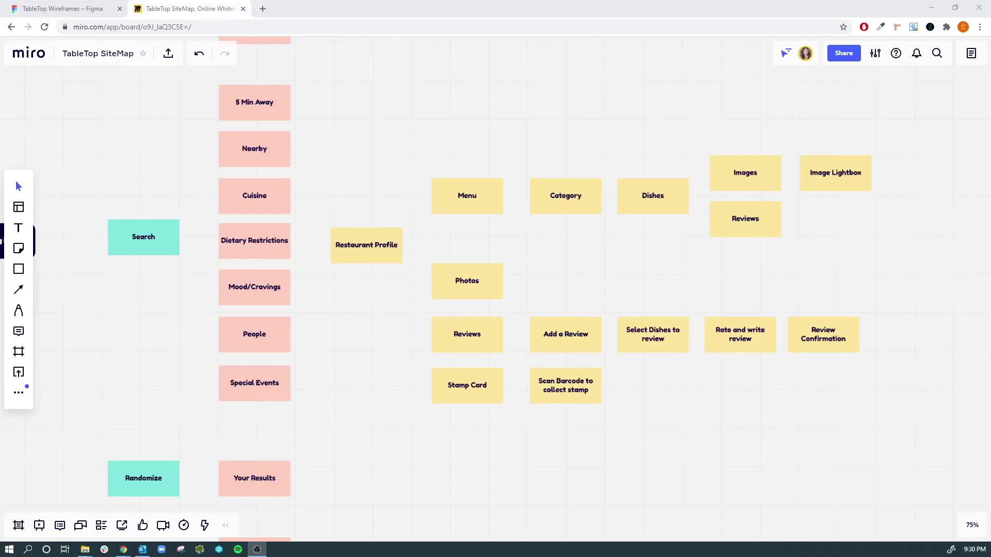
Connect Log In to Search with a straight arrow ending in a filled triangle arrowhead
scroll(363, 202, left, 5)
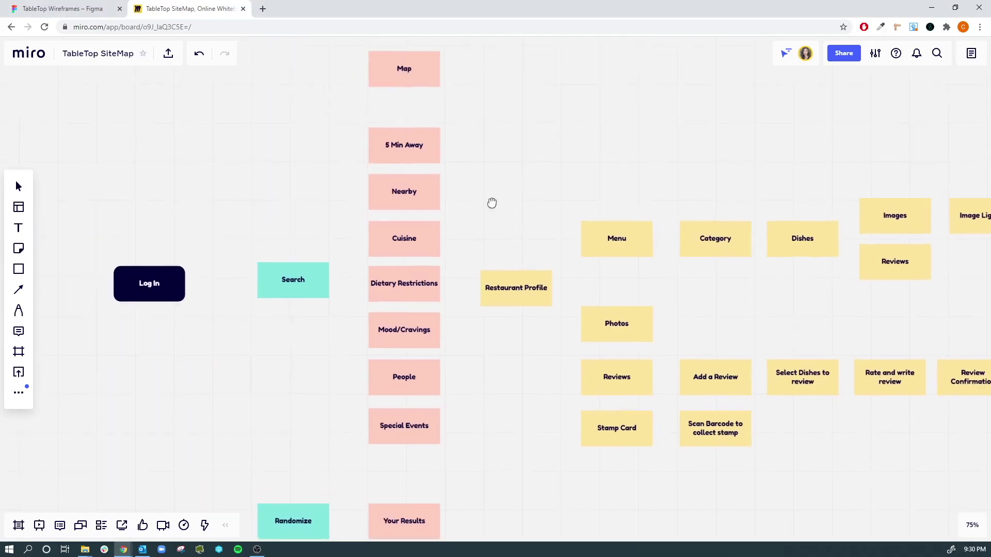
scroll(312, 314, down, 5)
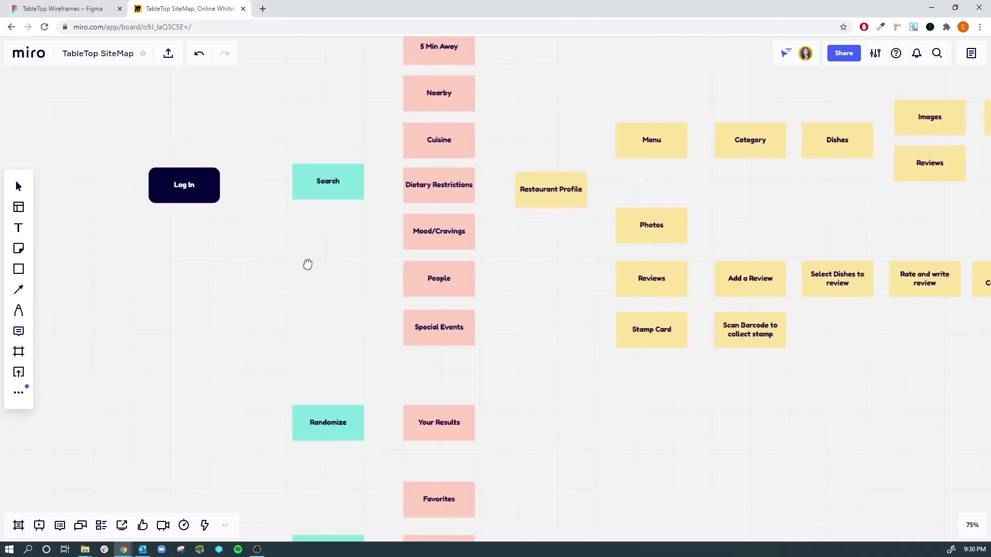
drag(316, 189, 320, 193)
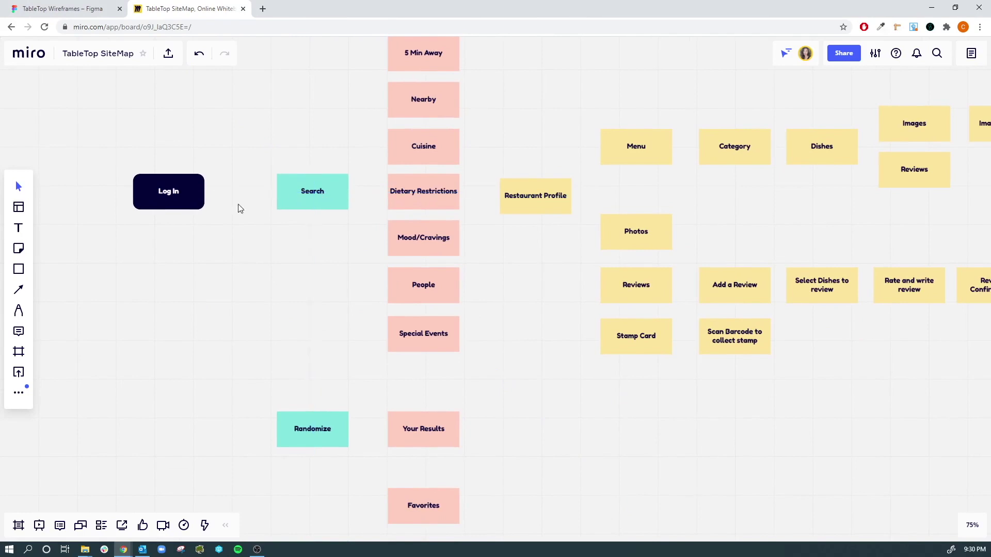
scroll(243, 237, up, 2)
drag(204, 256, 304, 252)
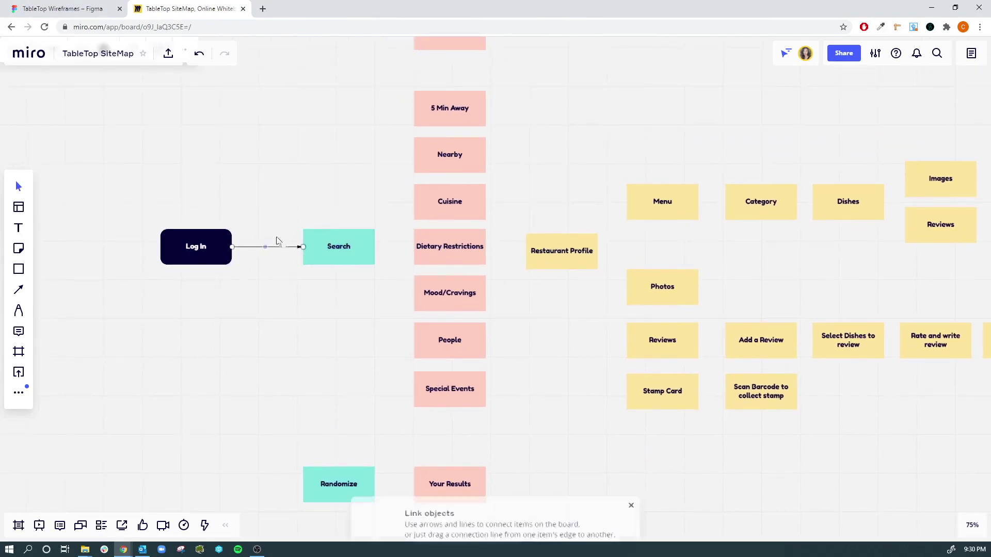
click(252, 251)
click(220, 202)
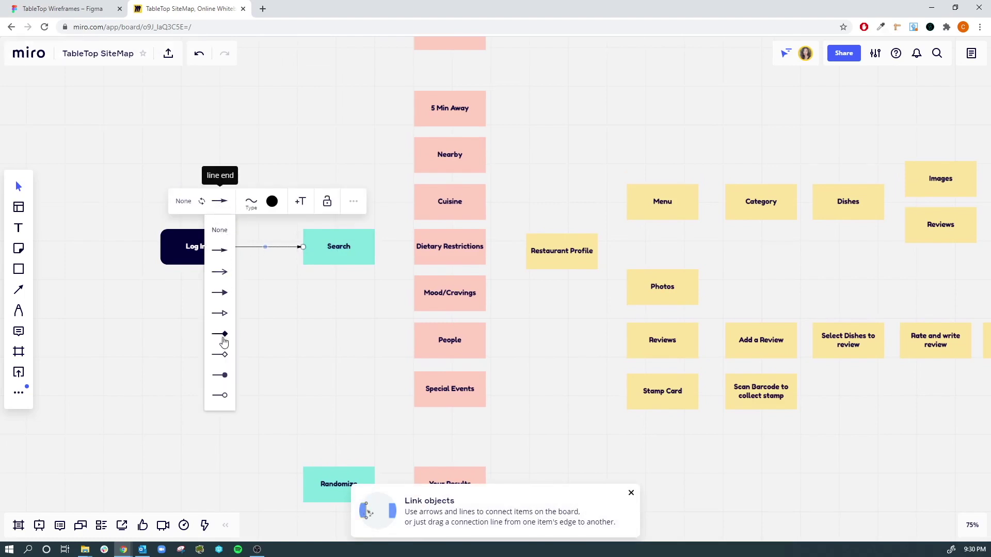
click(222, 294)
click(253, 203)
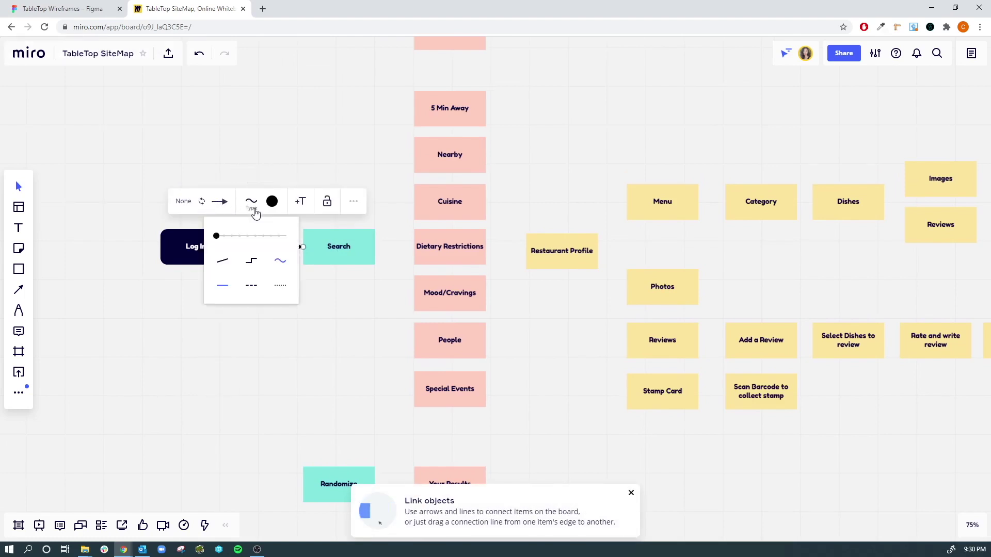
click(236, 264)
Undo the recent connector changes on the sitemap
scroll(290, 266, right, 5)
click(261, 261)
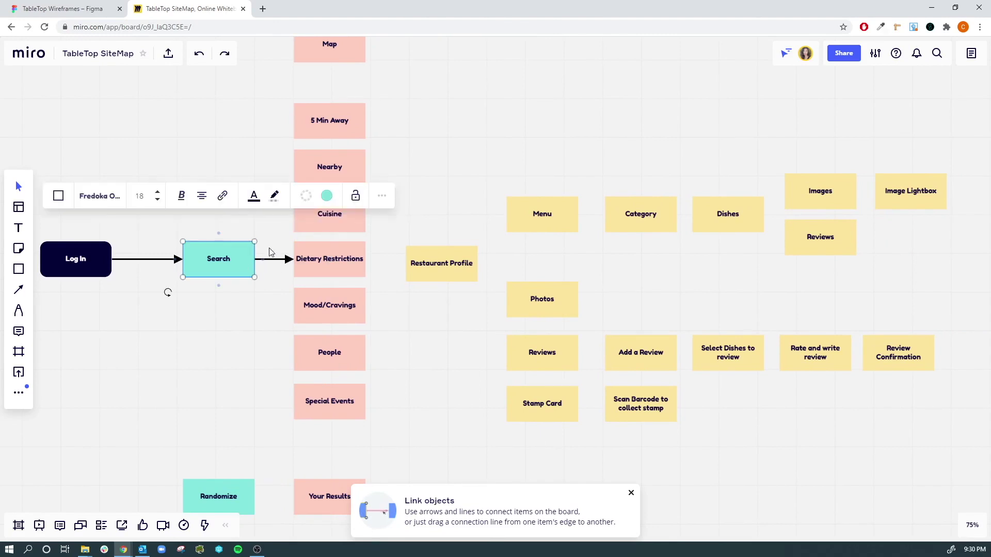
key(ctrl+z)
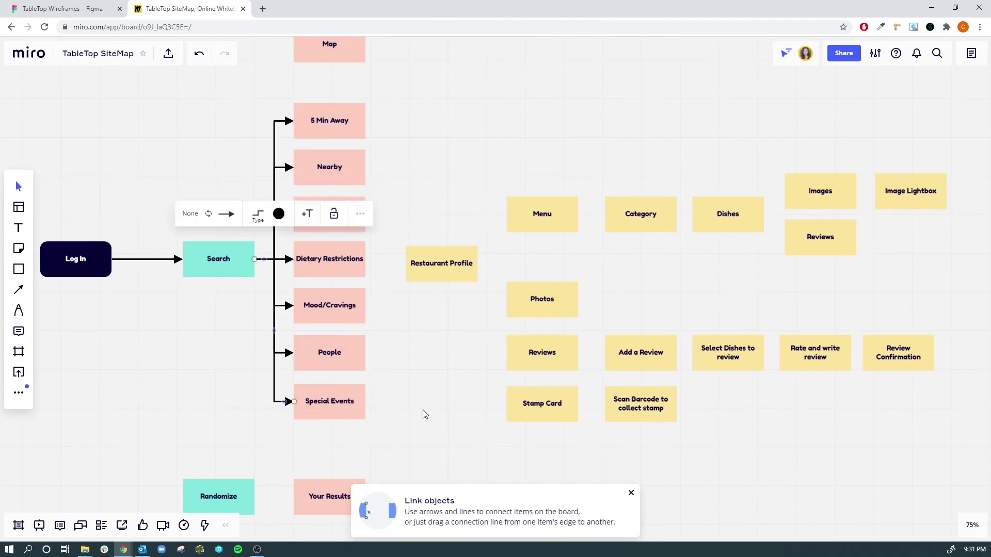
scroll(263, 262, up, 3)
scroll(260, 426, down, 4)
ctrl+scroll(287, 242, down, 2)
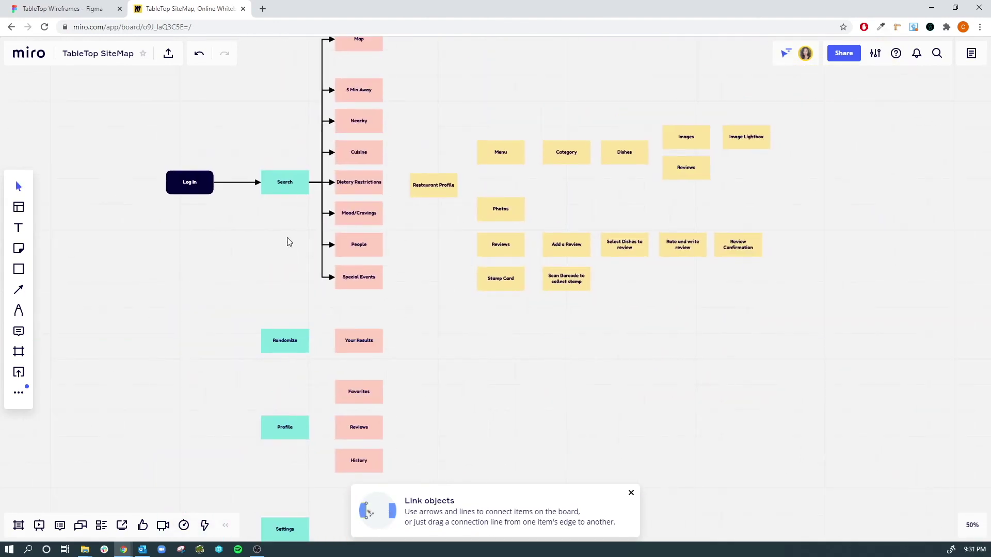
scroll(206, 189, right, 4)
scroll(206, 189, up, 2)
key(ctrl+z)
key(ctrl+z)
key(ctrl+z)
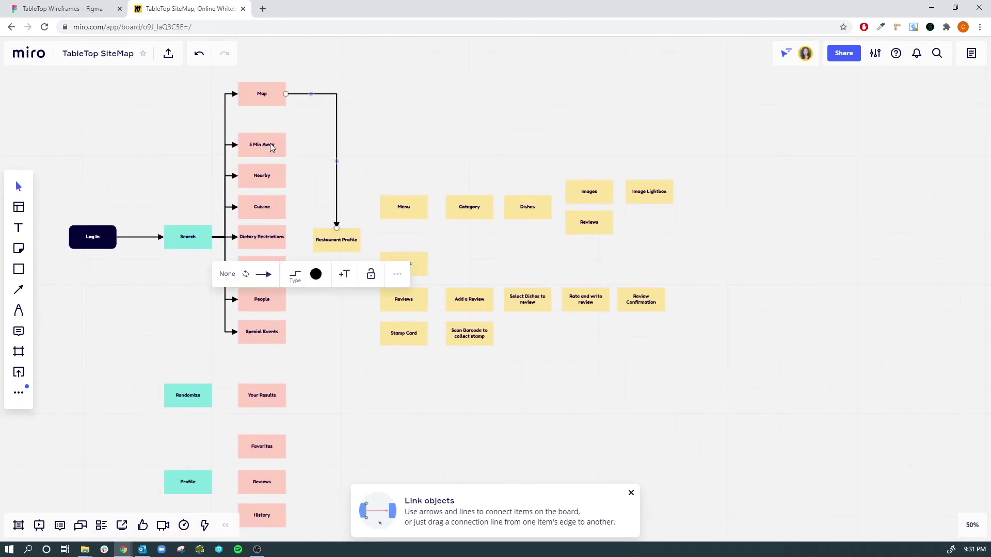
key(ctrl+z)
key(ctrl+z)
key(ctrl+z)
key(ctrl+z)
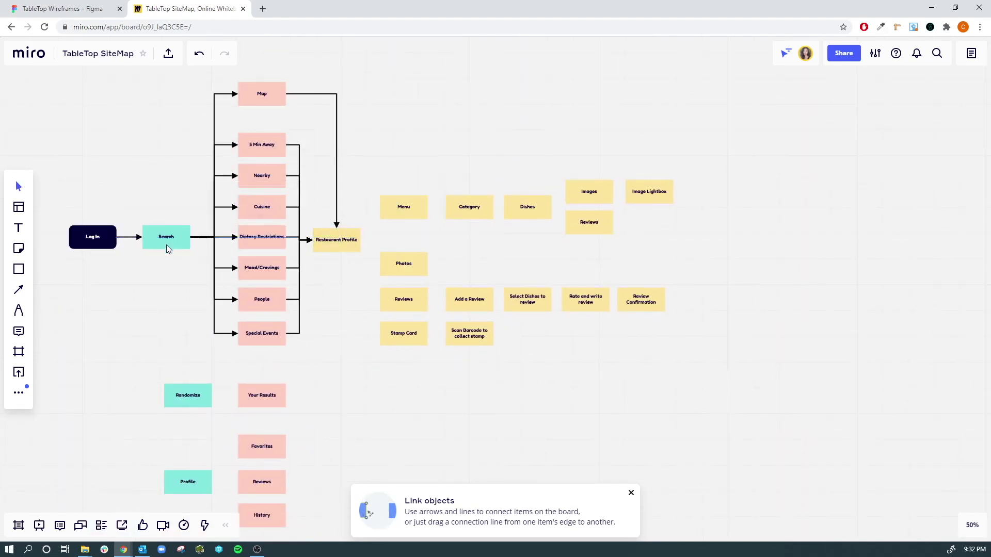
key(ctrl+z)
key(ctrl+z)
key(ctrl+z)
key(ctrl+z)
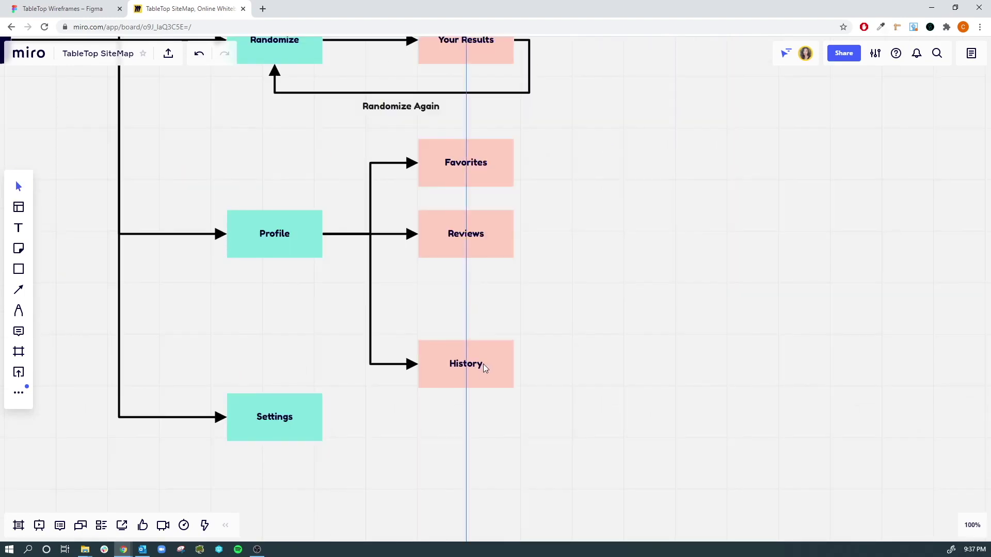
Add a Stamp Cards box under Profile, space the four pink pages evenly, and realign Profile
drag(465, 235, 467, 301)
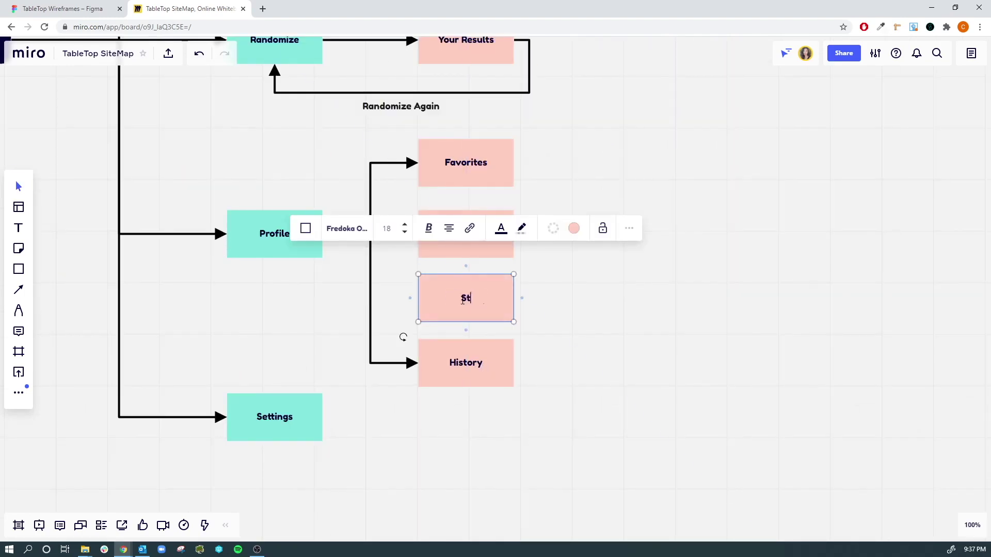
click(380, 243)
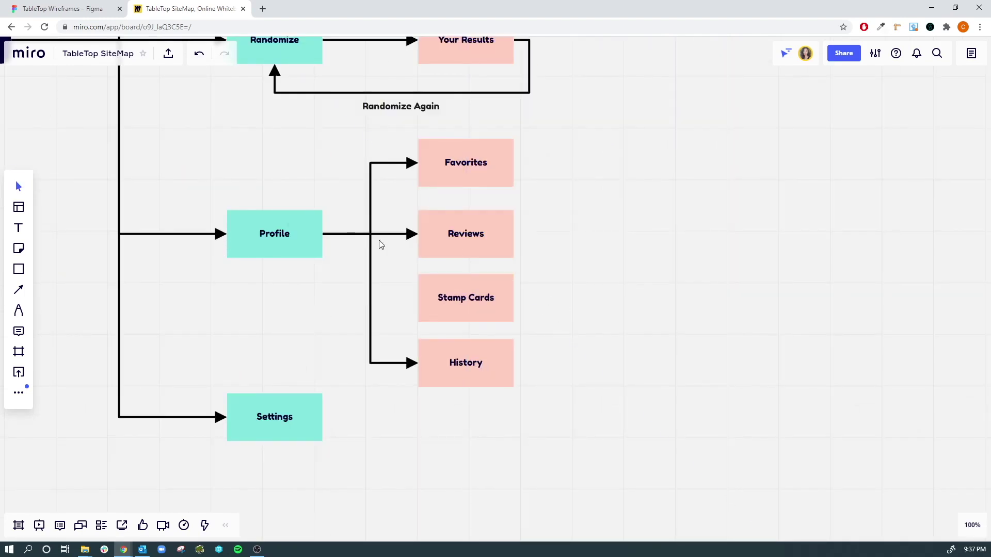
click(568, 372)
drag(480, 371, 568, 97)
click(568, 96)
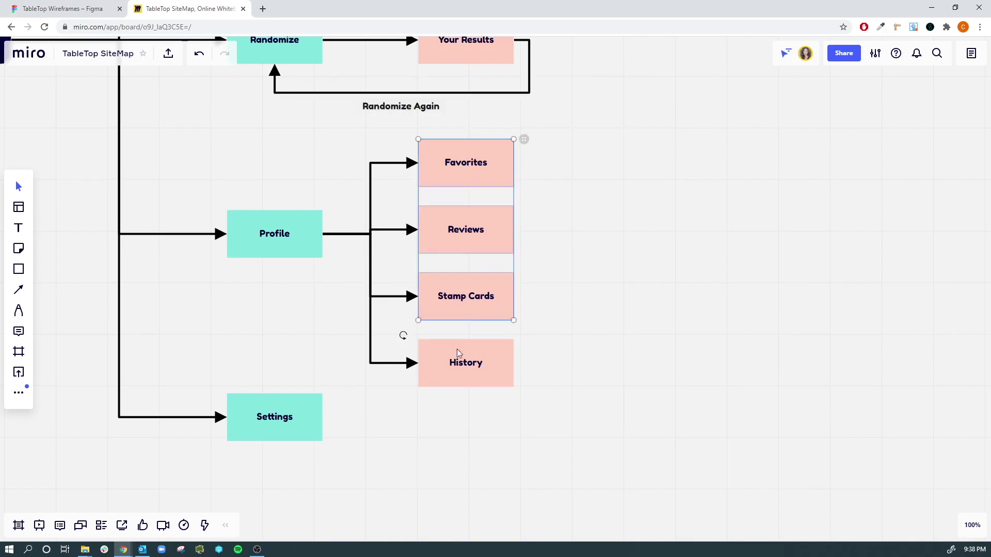
drag(290, 239, 294, 267)
scroll(296, 370, down, 3)
scroll(454, 278, down, 5)
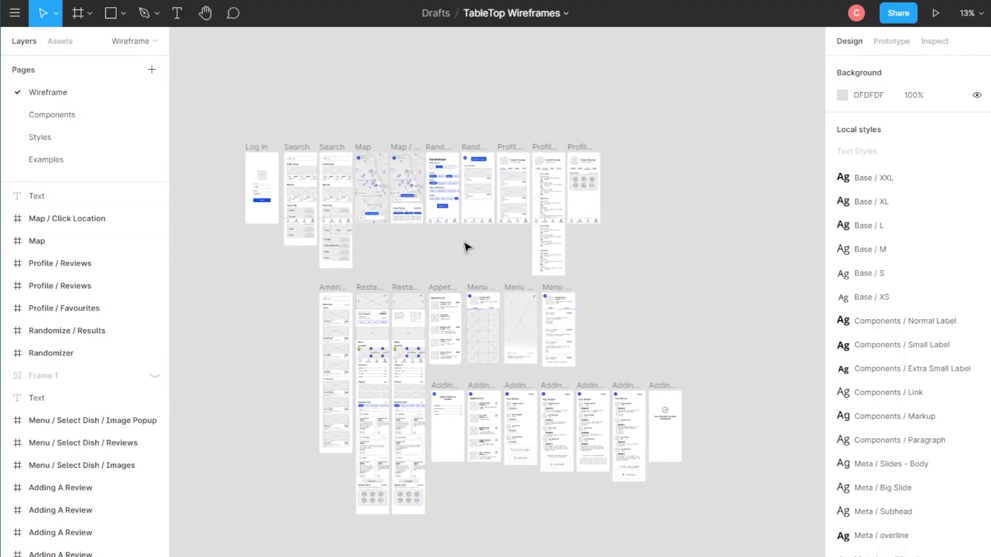
View the prototype connections between the wireframe frames, zoomed in and centred on the screens
click(893, 42)
drag(662, 256, 718, 254)
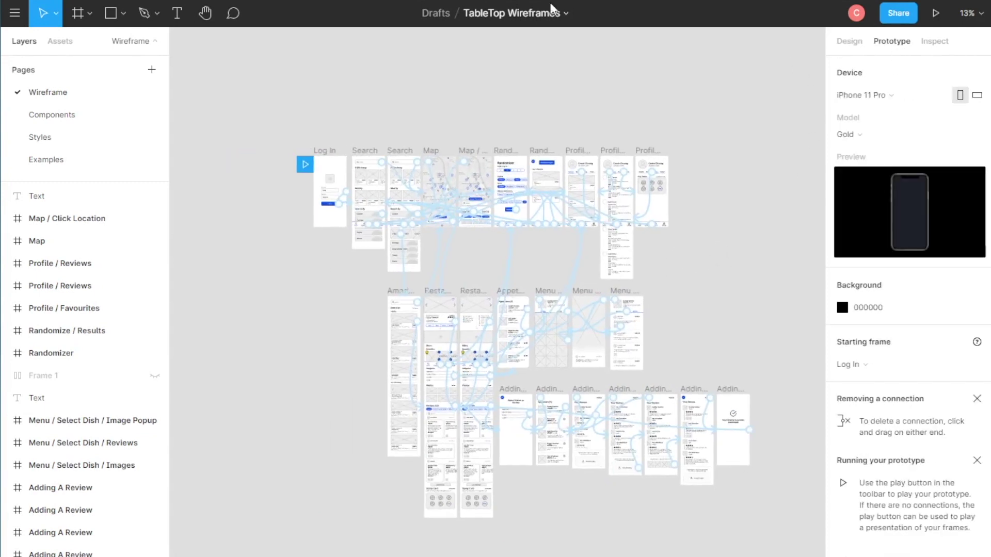
key(ctrl+equal)
drag(438, 194, 466, 289)
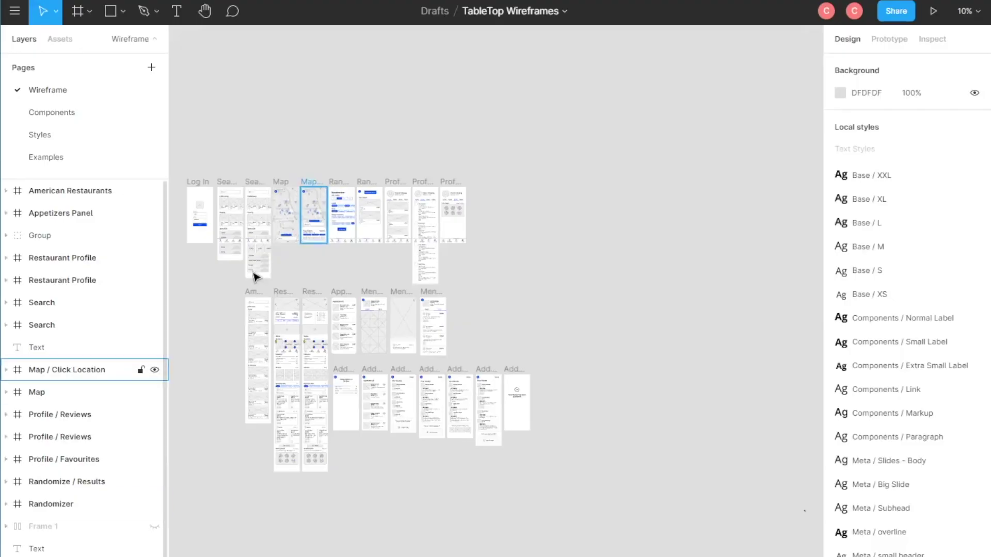
Go to the Components page and look across the icon, button and Icon Buttons frames
click(62, 120)
drag(259, 164, 366, 158)
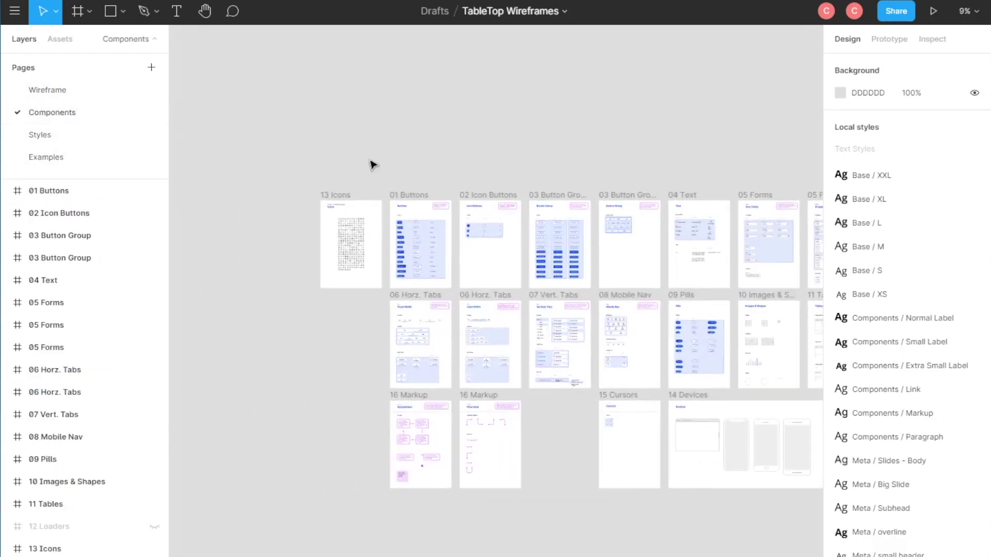
scroll(373, 164, up, 10)
scroll(273, 111, up, 6)
scroll(272, 110, left, 8)
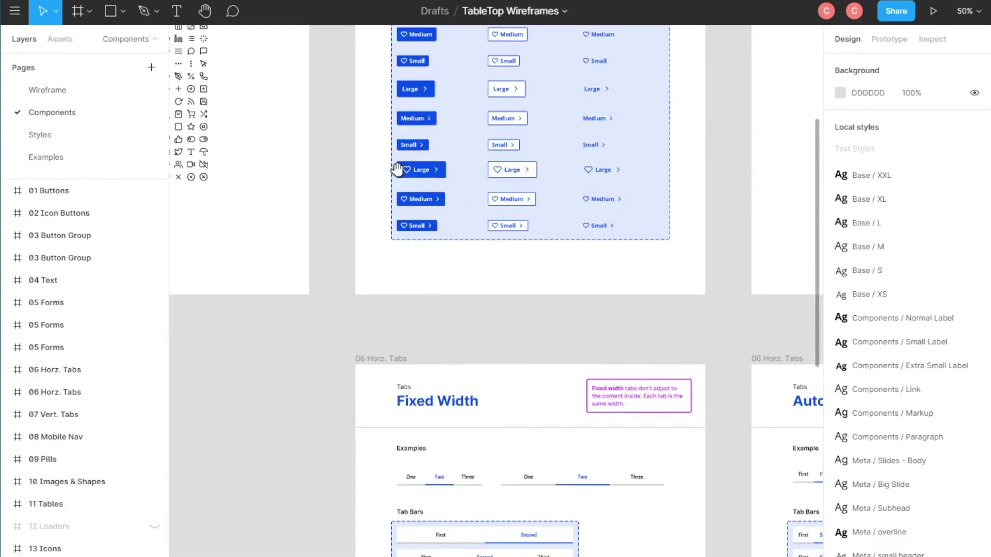
scroll(396, 169, left, 5)
scroll(396, 168, up, 3)
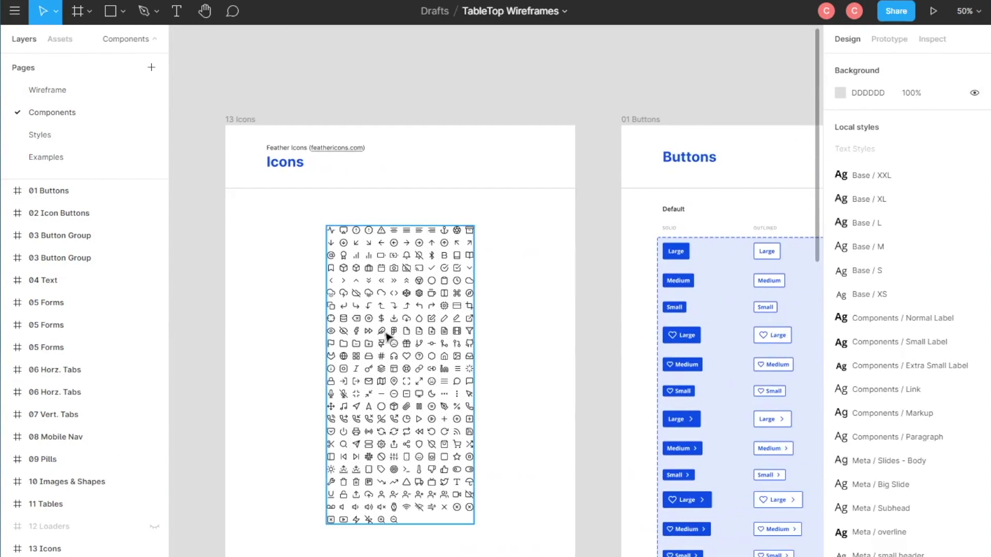
scroll(579, 414, right, 5)
scroll(580, 414, down, 2)
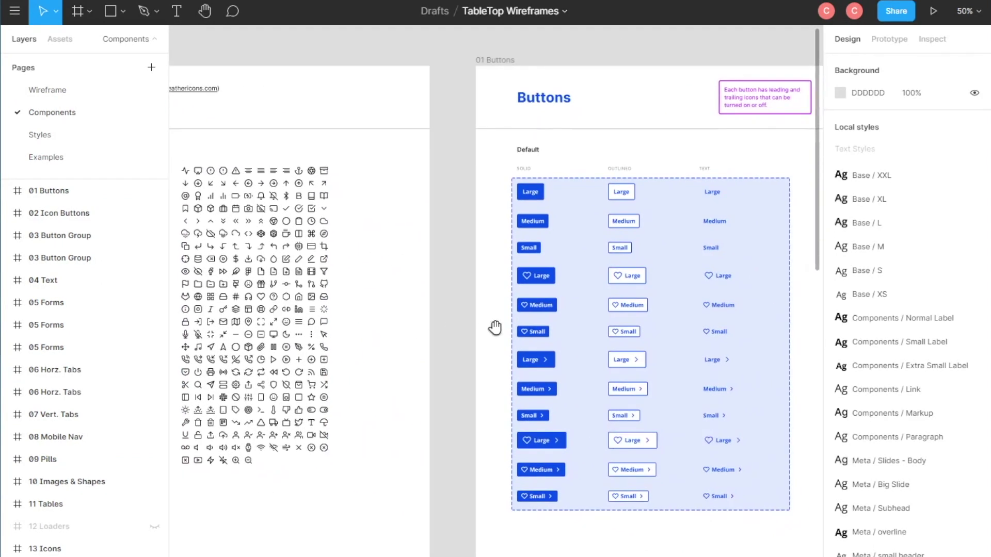
scroll(495, 327, right, 4)
drag(712, 401, 518, 411)
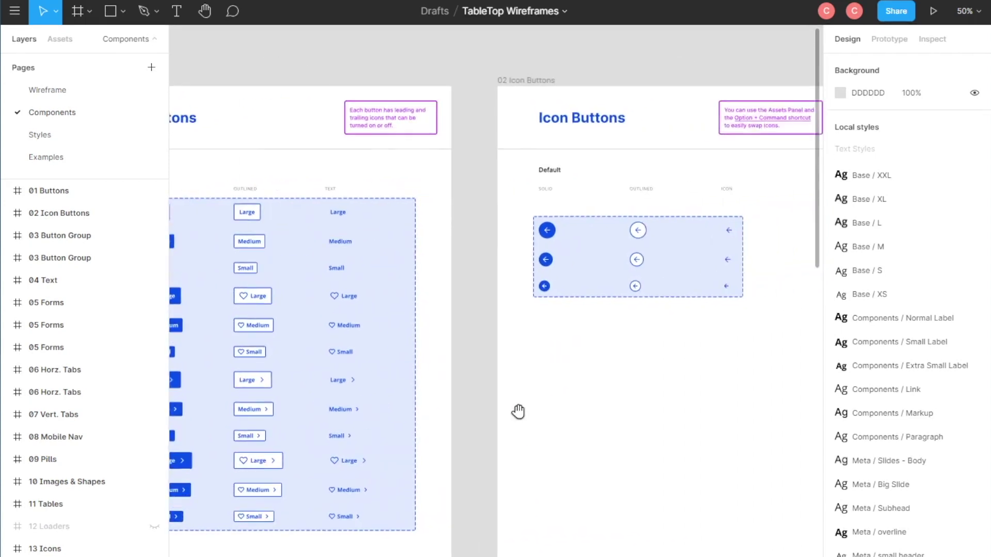
scroll(517, 411, right, 10)
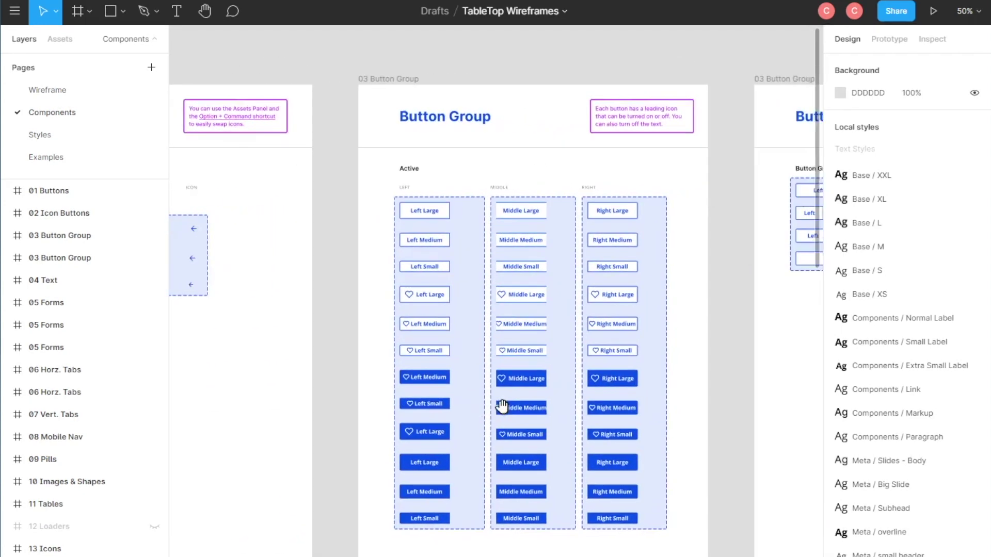
scroll(502, 407, right, 2)
scroll(466, 391, right, 5)
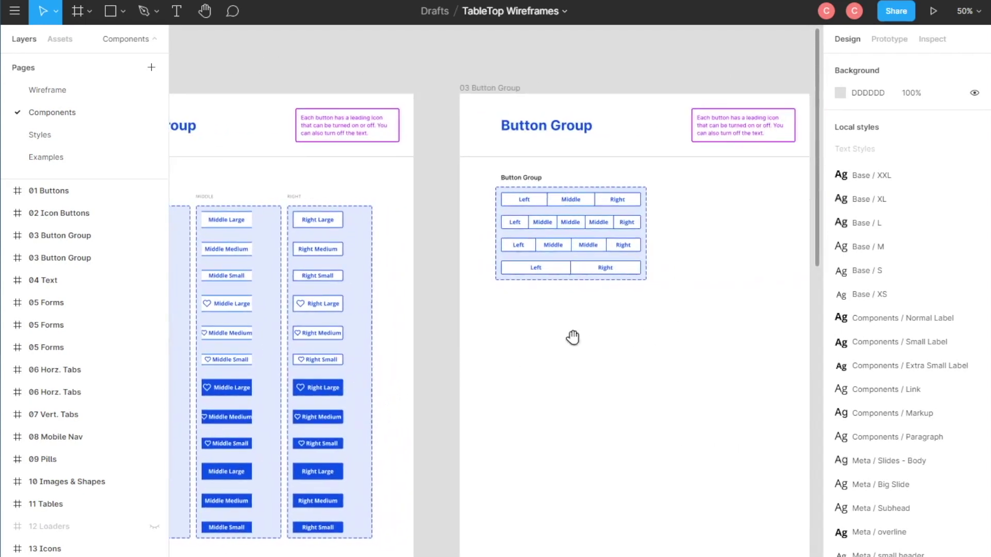
scroll(573, 338, right, 3)
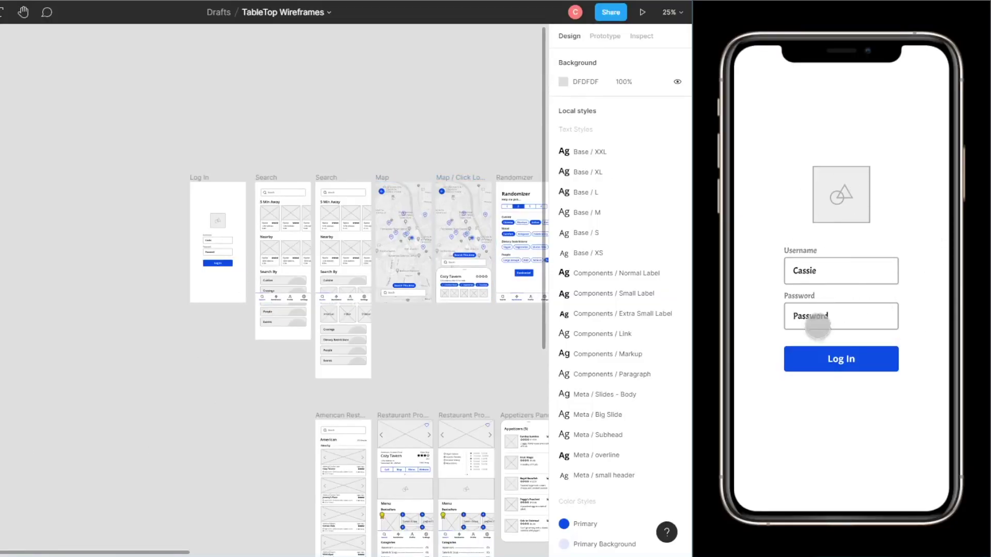
Log in on the prototype's Log In screen and scroll the Search screen
click(850, 359)
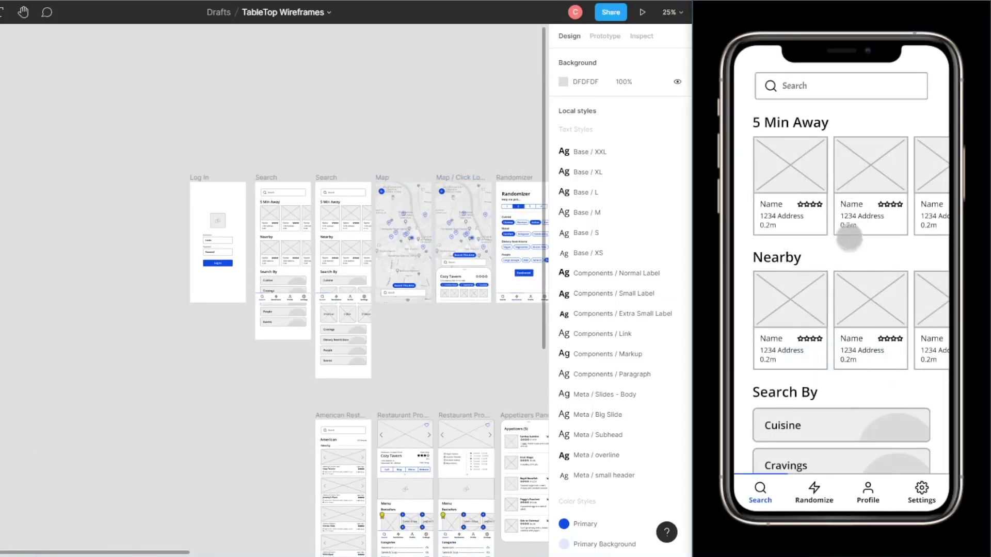
mouse_move(857, 286)
mouse_down()
mouse_move(854, 203)
mouse_move(867, 287)
mouse_move(867, 278)
mouse_up()
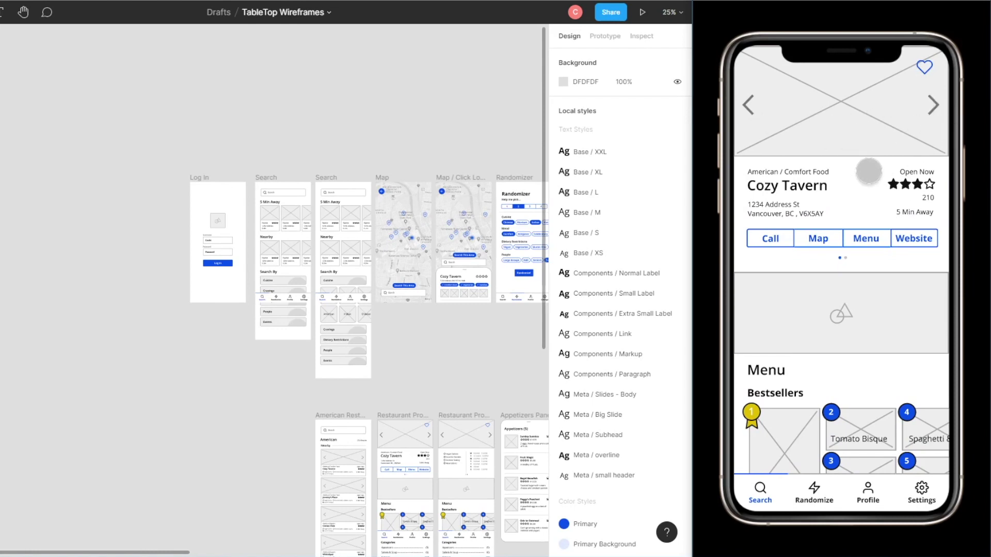
Swipe Cozy Tavern's info carousel to amenities and hours, then scroll down toward the menu
drag(867, 173, 880, 133)
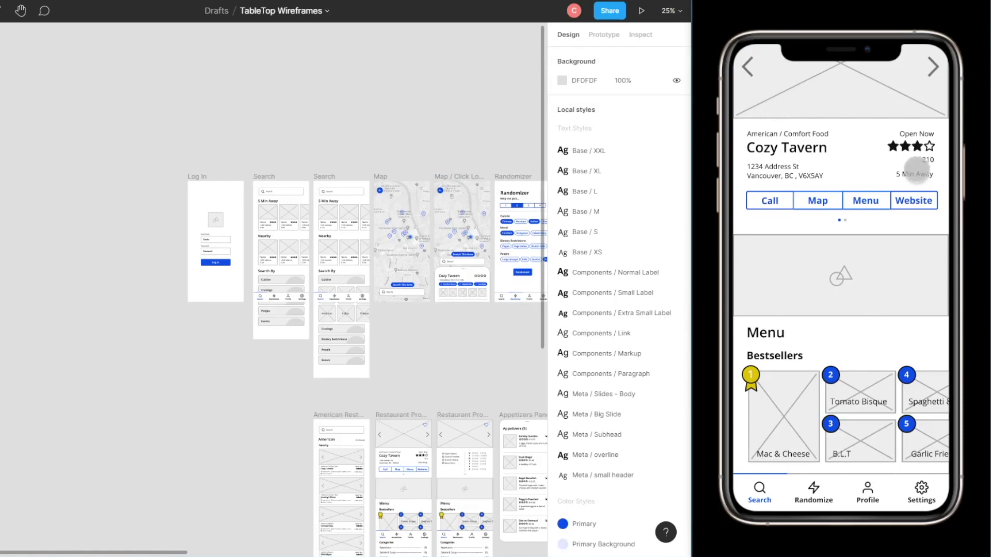
drag(858, 173, 861, 172)
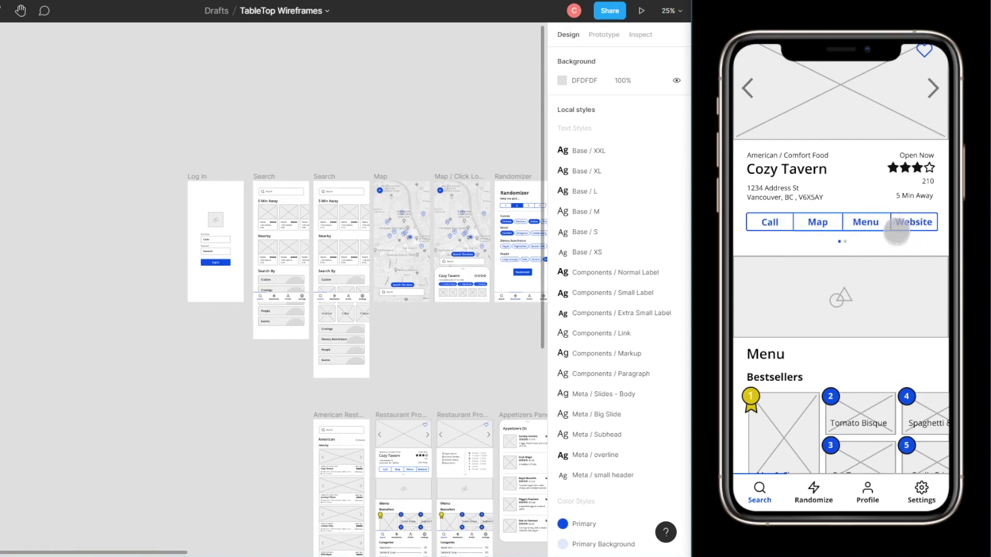
drag(896, 239, 851, 245)
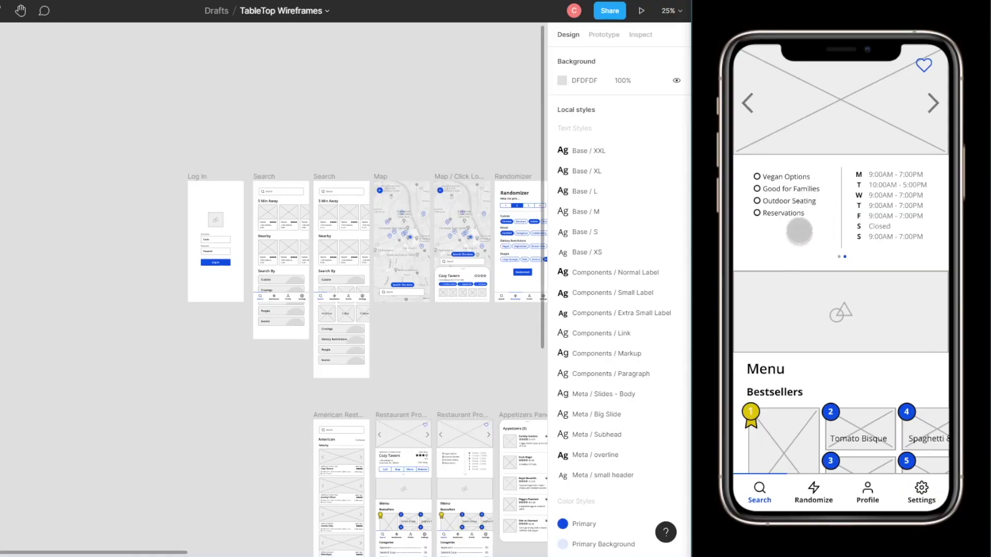
drag(914, 191, 913, 238)
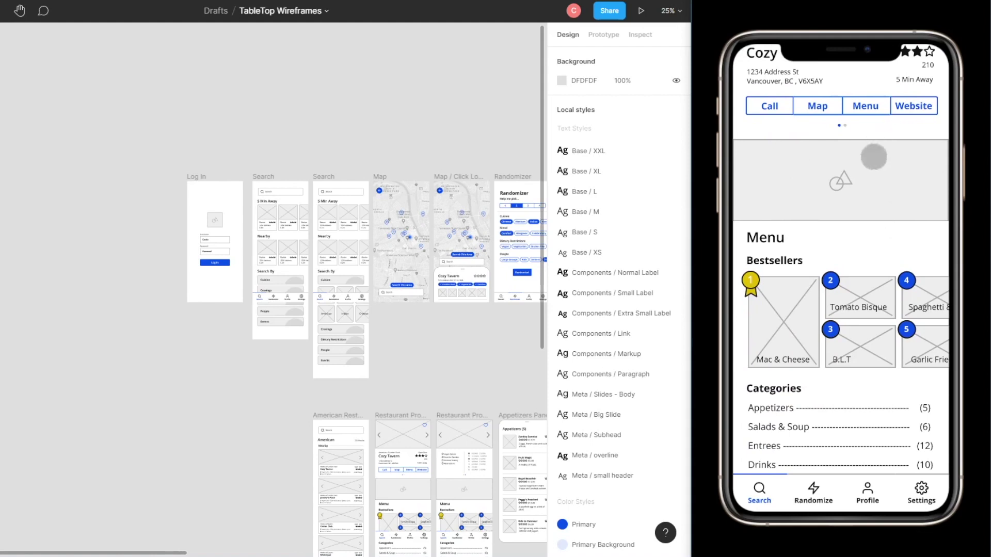
drag(878, 133, 883, 160)
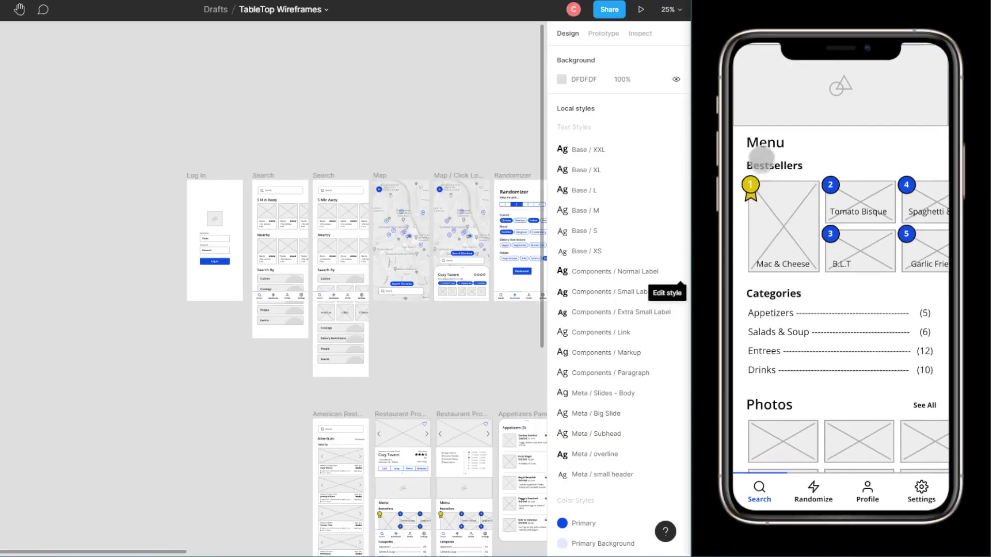
Swipe through the Cozy Tavern Bestsellers and Photos carousels
scroll(851, 196, right, 3)
scroll(852, 196, down, 1)
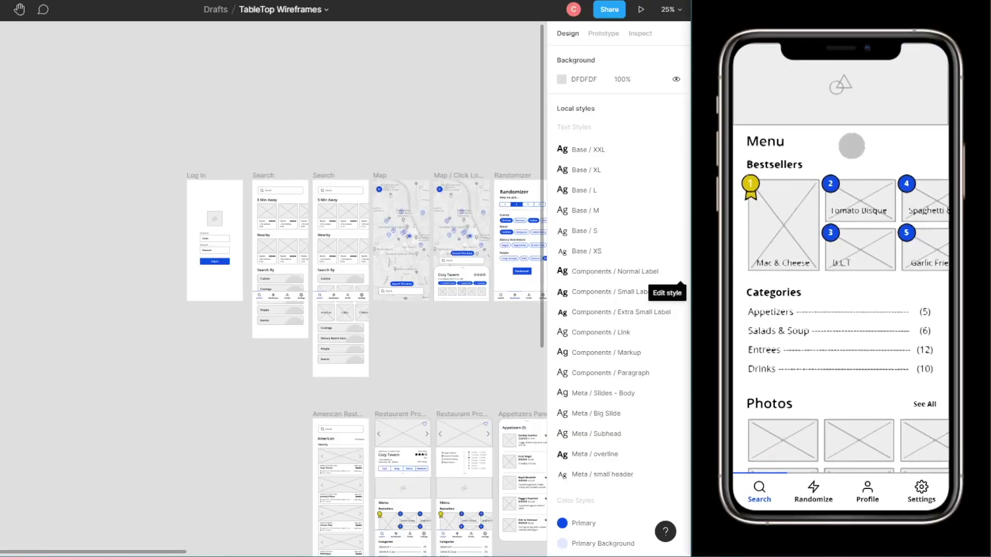
scroll(849, 198, right, 2)
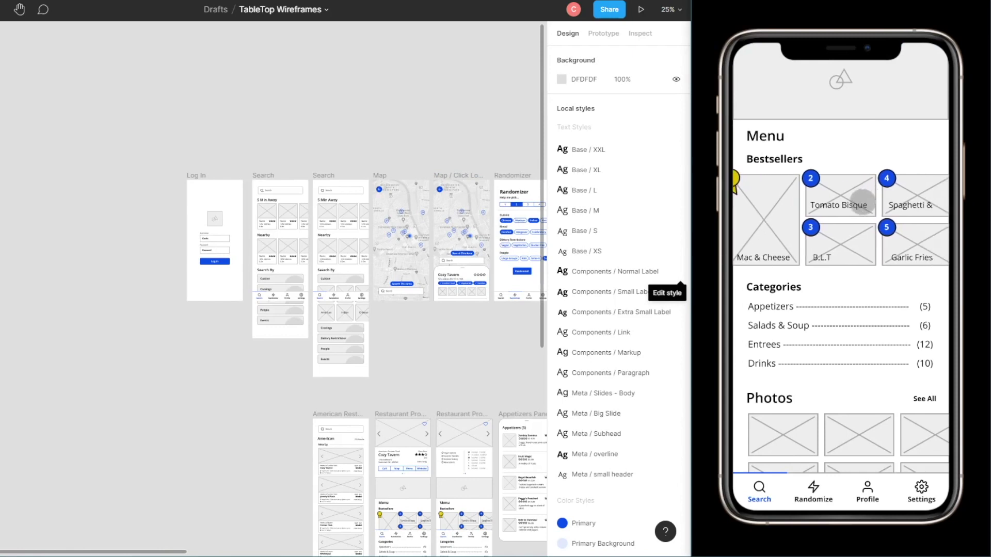
scroll(853, 205, right, 3)
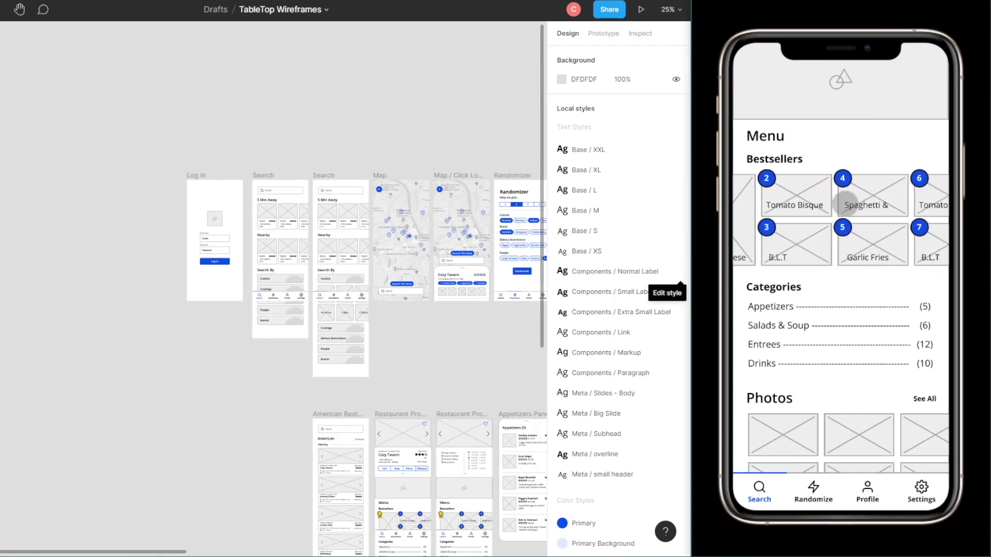
drag(848, 205, 927, 206)
scroll(816, 209, left, 3)
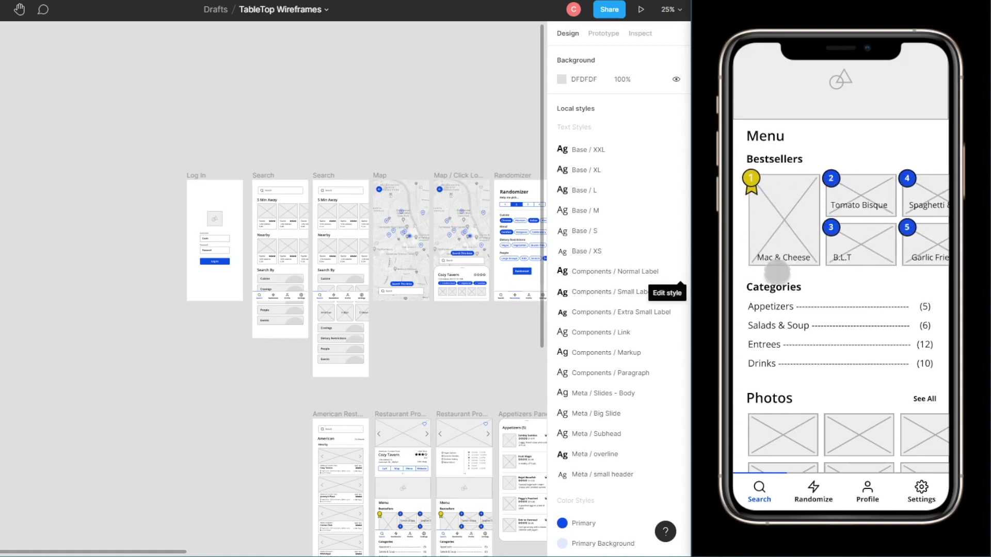
drag(862, 282, 867, 270)
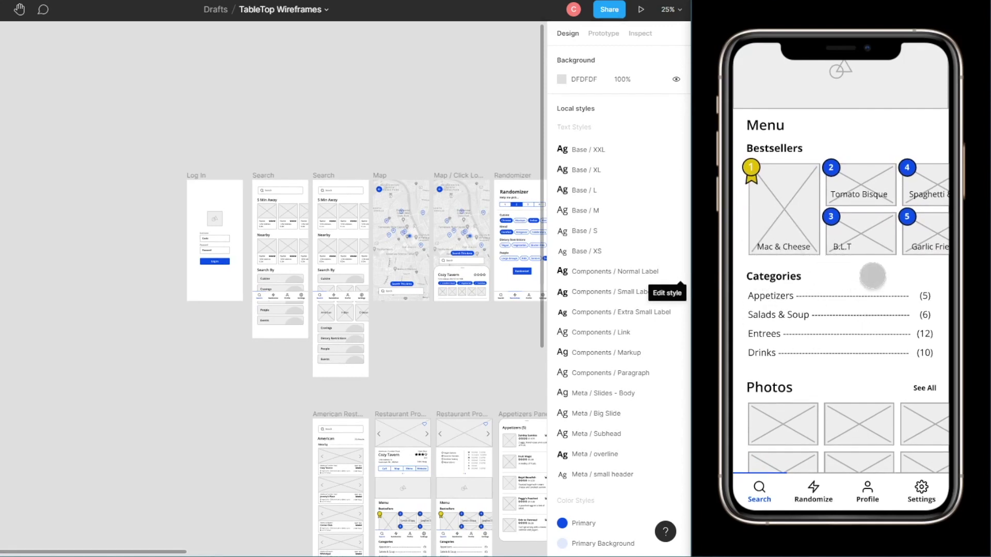
drag(871, 274, 887, 214)
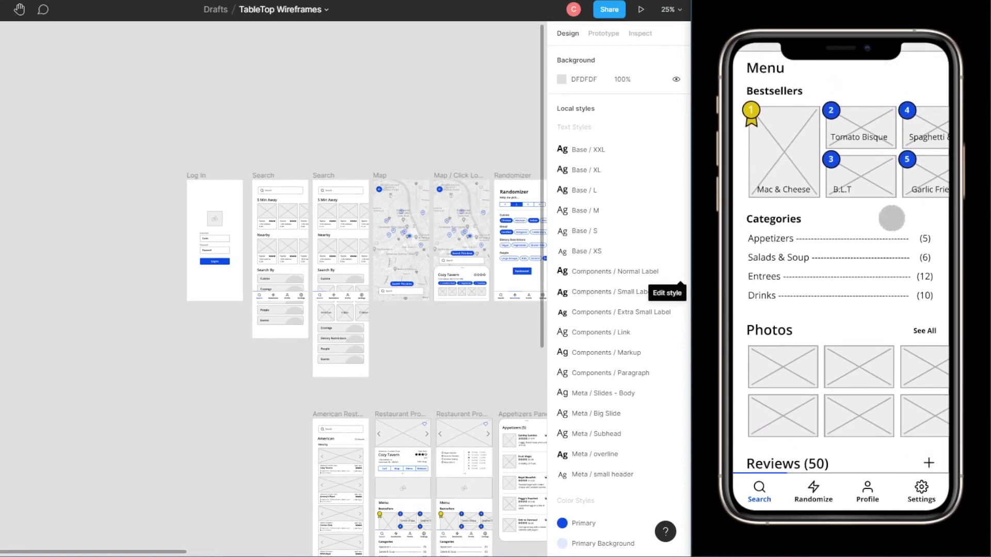
Scroll down to Reviews (50) and swipe to the next soup review card
drag(916, 182, 891, 200)
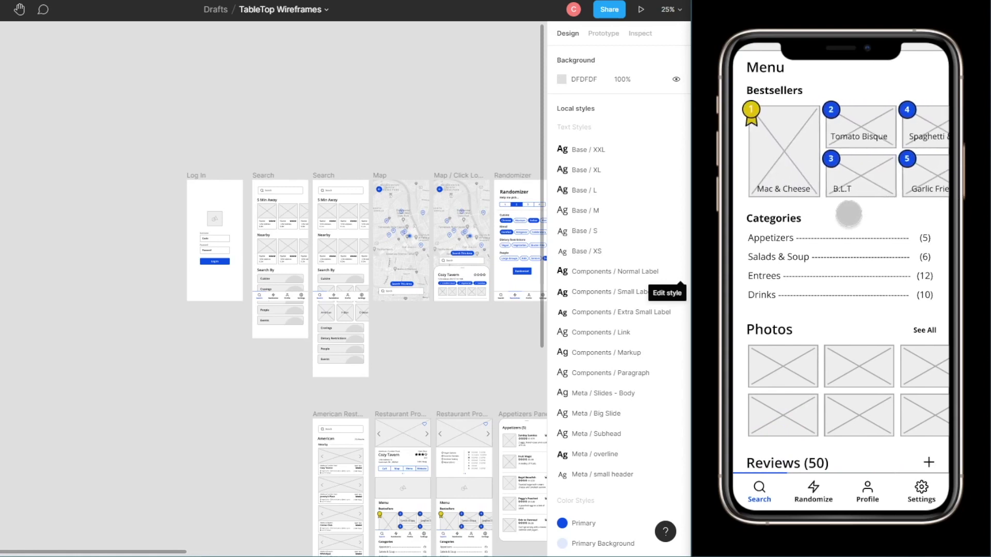
drag(856, 219, 881, 207)
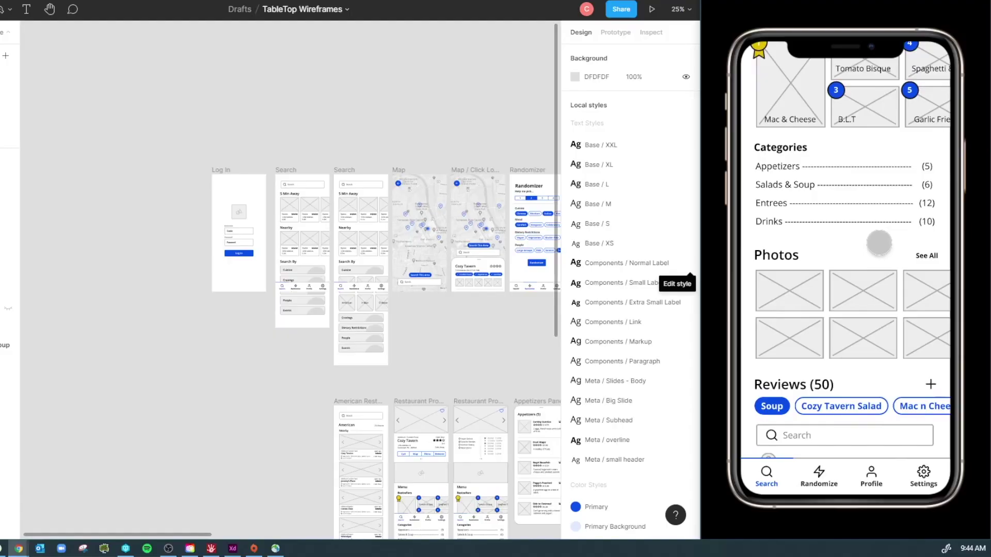
drag(878, 241, 876, 172)
drag(845, 235, 922, 241)
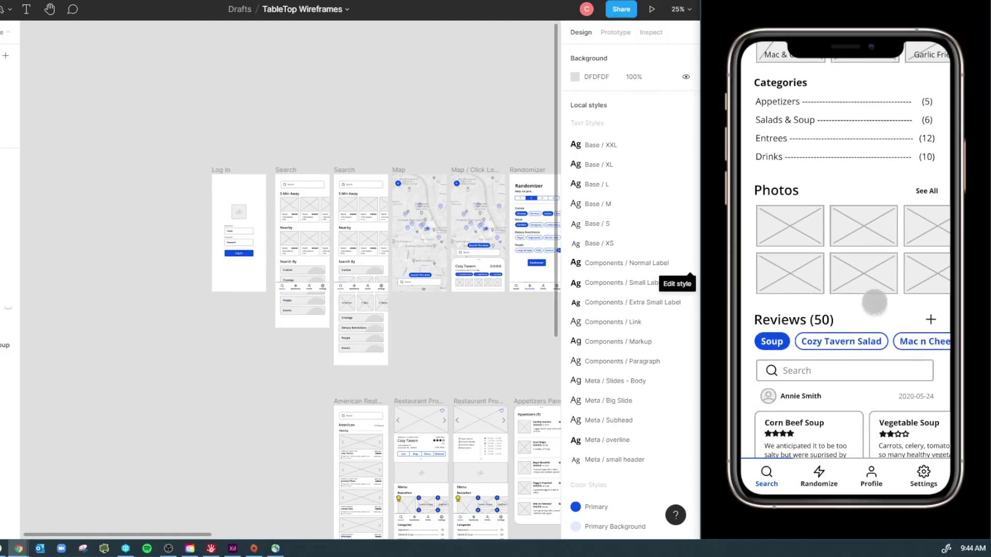
drag(874, 303, 894, 198)
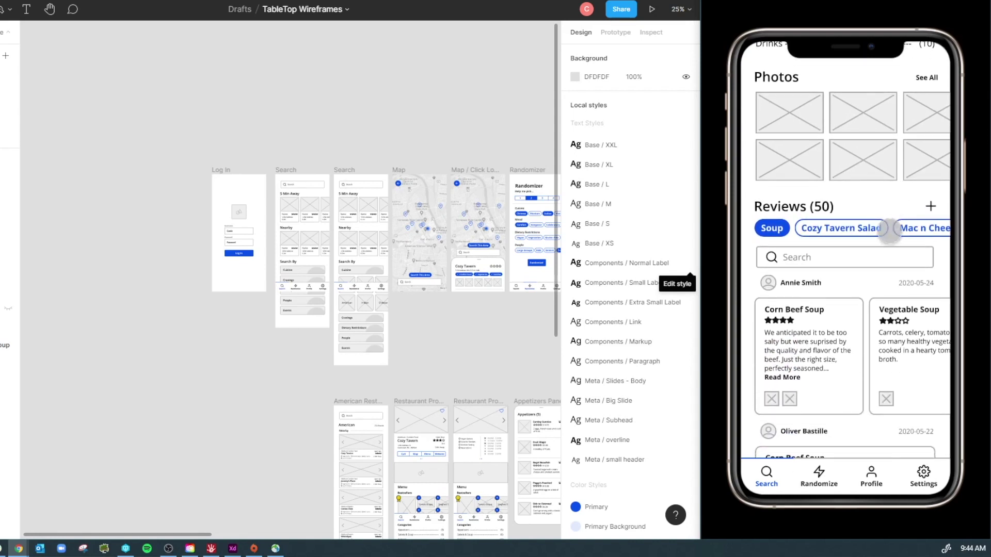
mouse_move(884, 277)
mouse_down()
mouse_move(887, 252)
mouse_move(888, 264)
mouse_up()
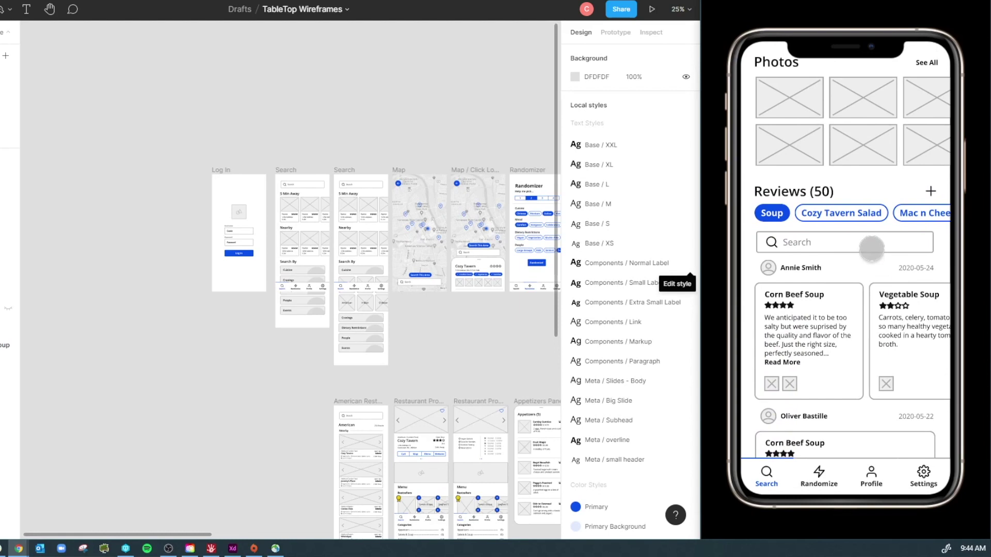
drag(871, 256, 896, 166)
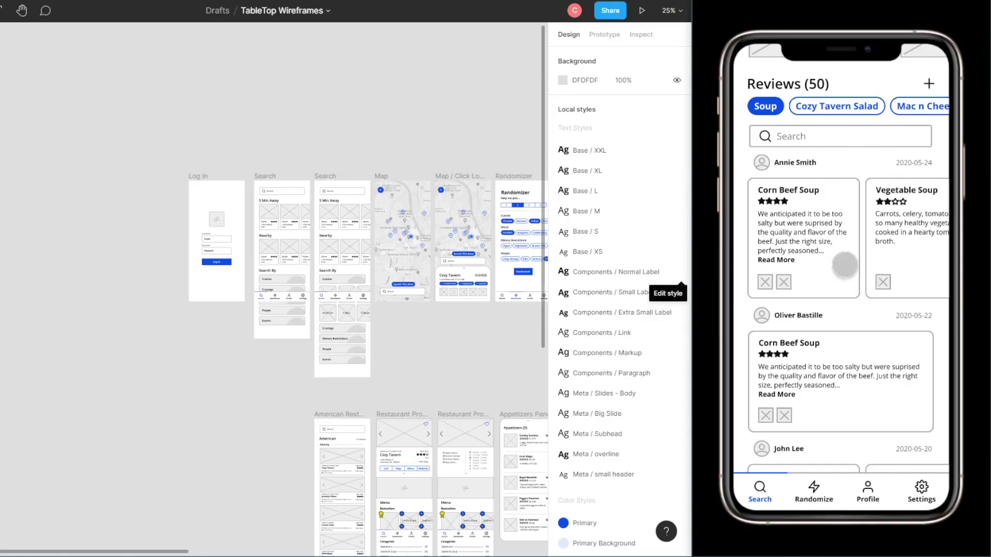
mouse_move(868, 261)
mouse_down()
mouse_move(820, 263)
mouse_move(849, 259)
mouse_up()
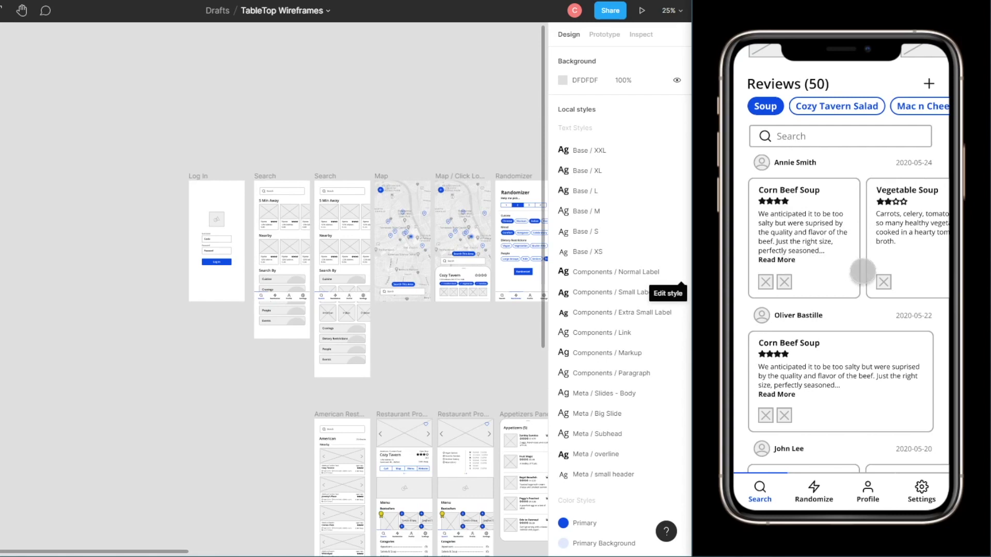
Swipe through the soup review cards back to Corn Beef Soup, then scroll toward Stamp Card
drag(889, 260, 809, 263)
drag(873, 256, 802, 263)
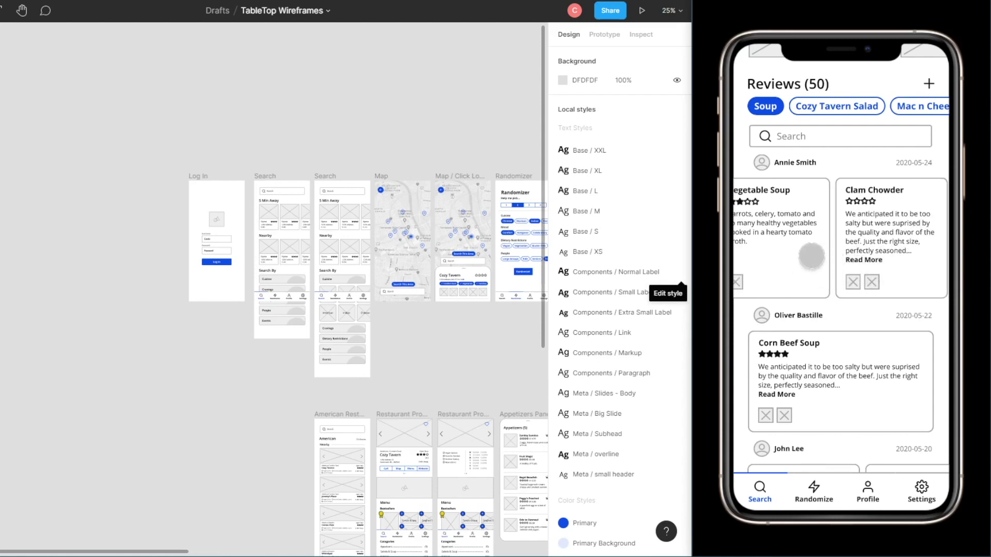
drag(792, 270, 870, 262)
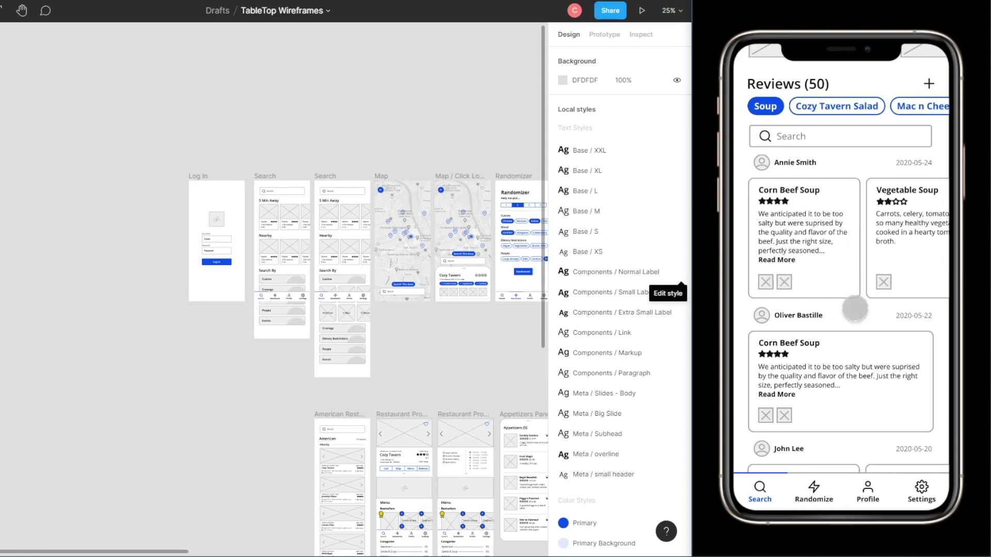
drag(853, 306, 852, 205)
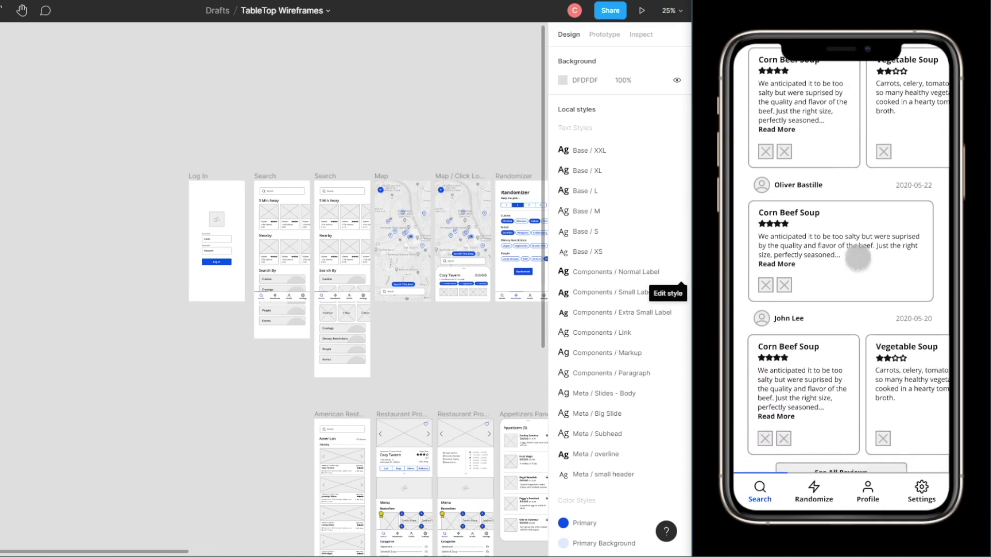
drag(856, 256, 857, 235)
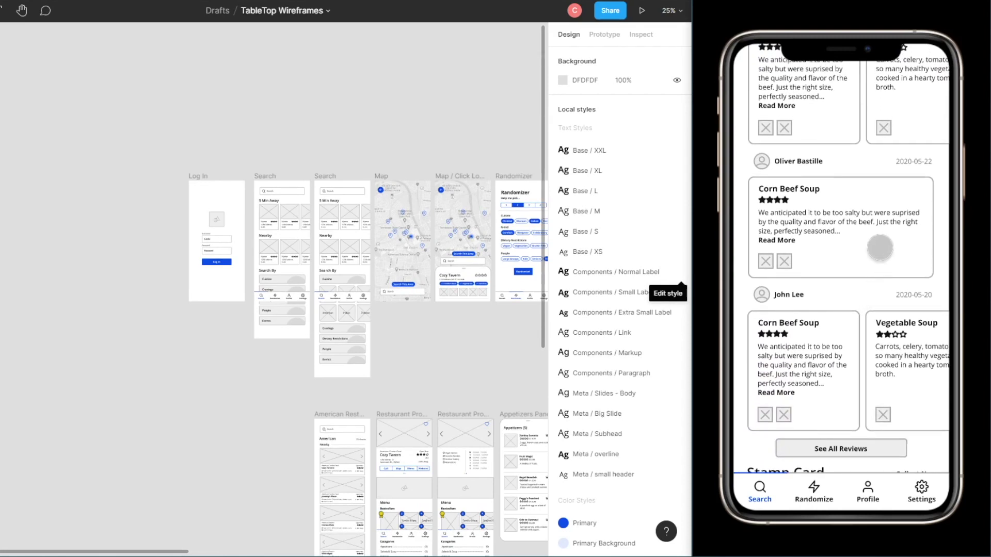
drag(870, 341, 893, 324)
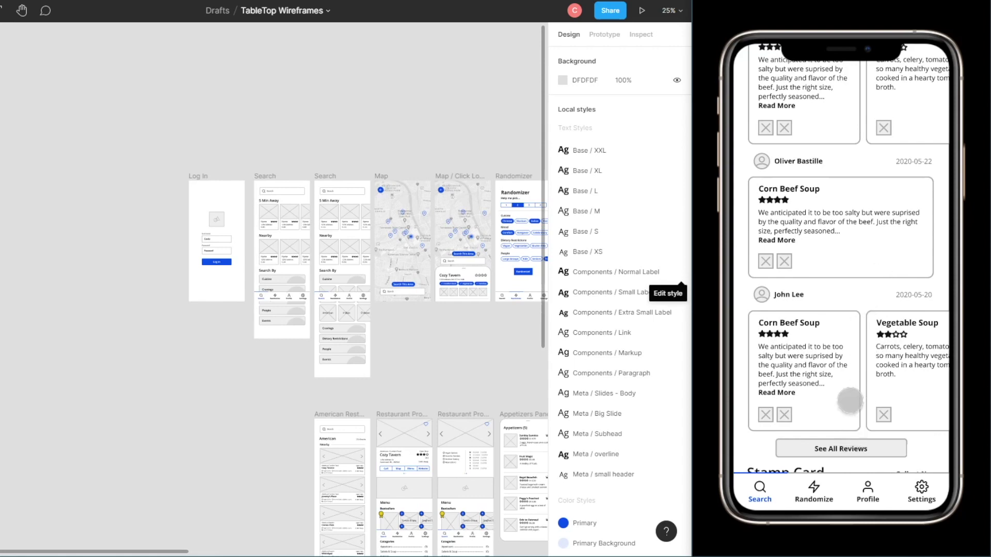
drag(849, 400, 872, 206)
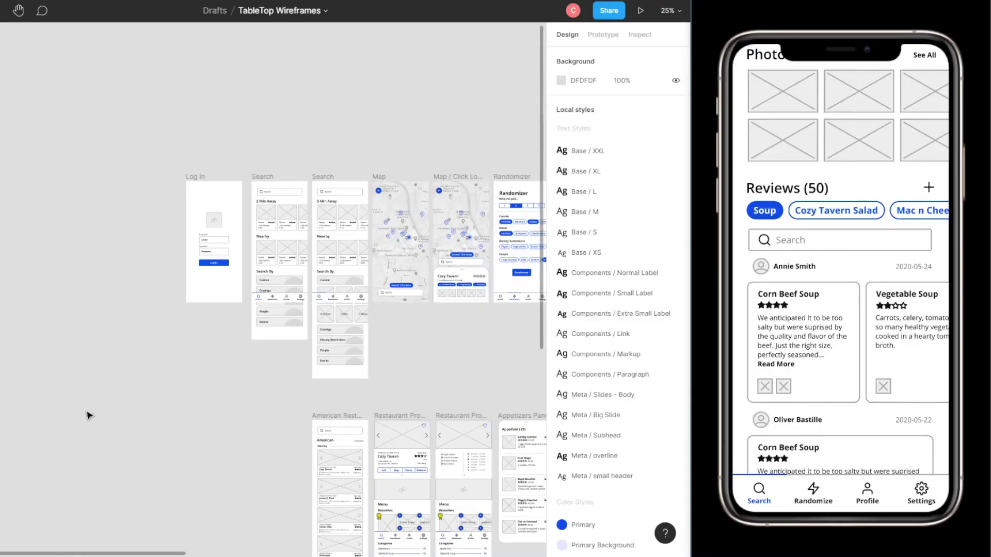
Scroll up to Categories and open Appetizers (5)
scroll(840, 258, up, 8)
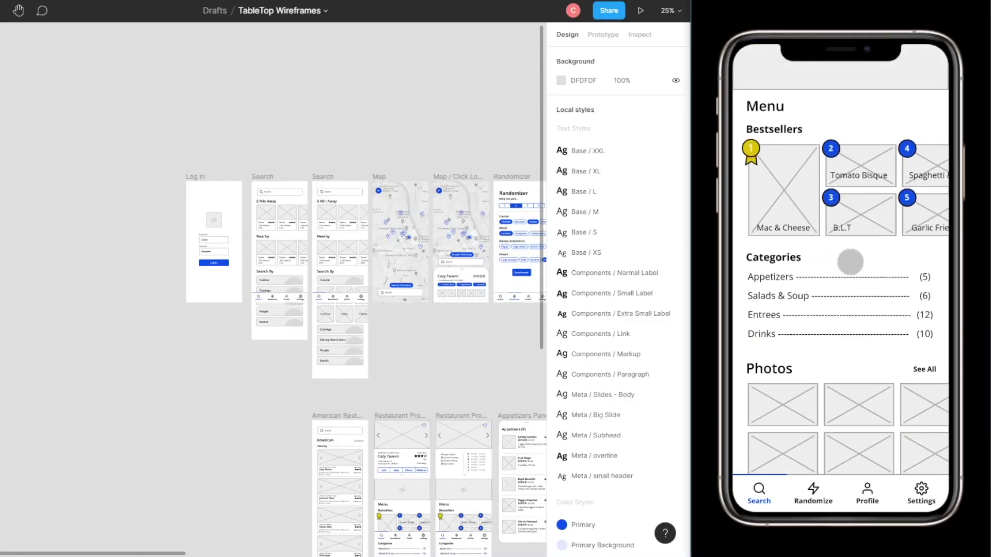
click(784, 277)
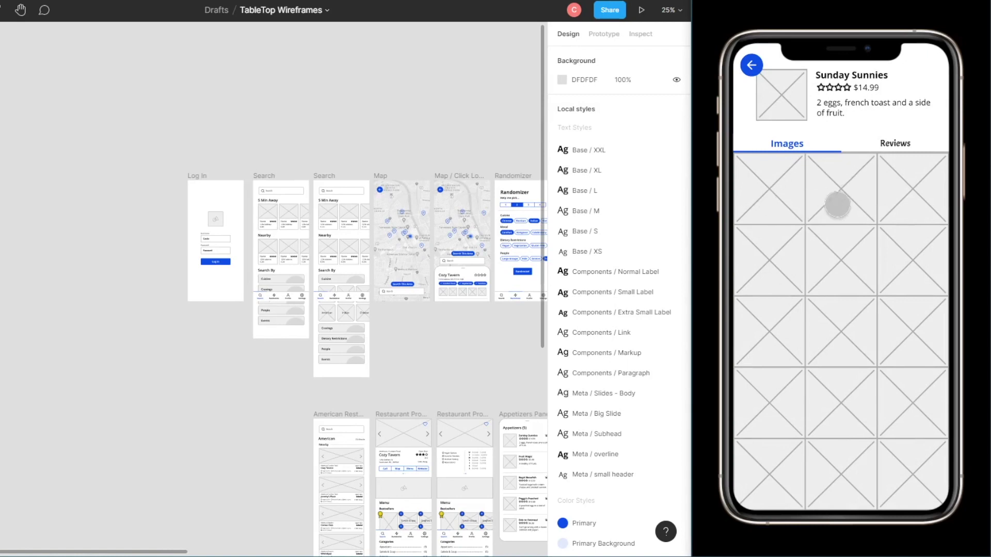
Preview two Sunday Sunnies grid photos full-screen, closing each one
click(846, 299)
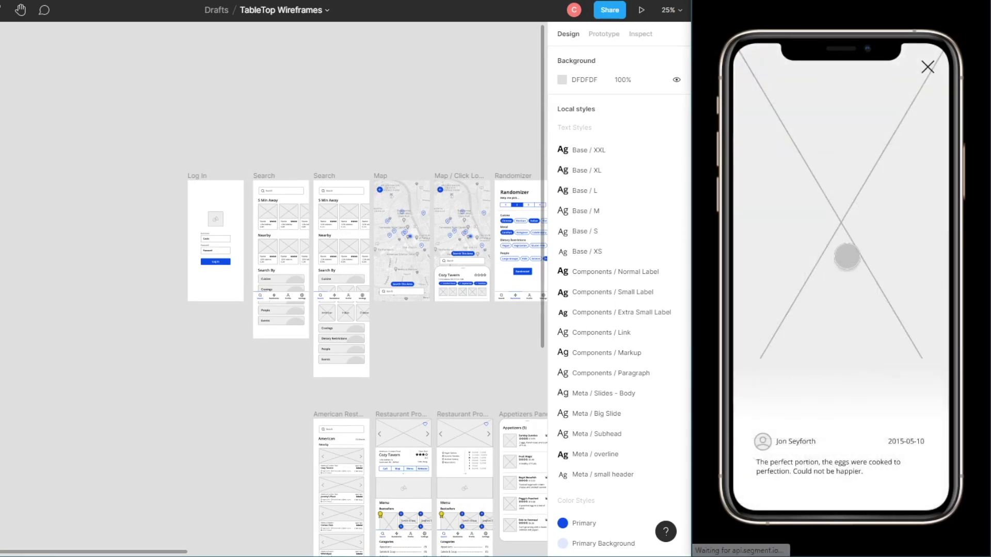
click(927, 67)
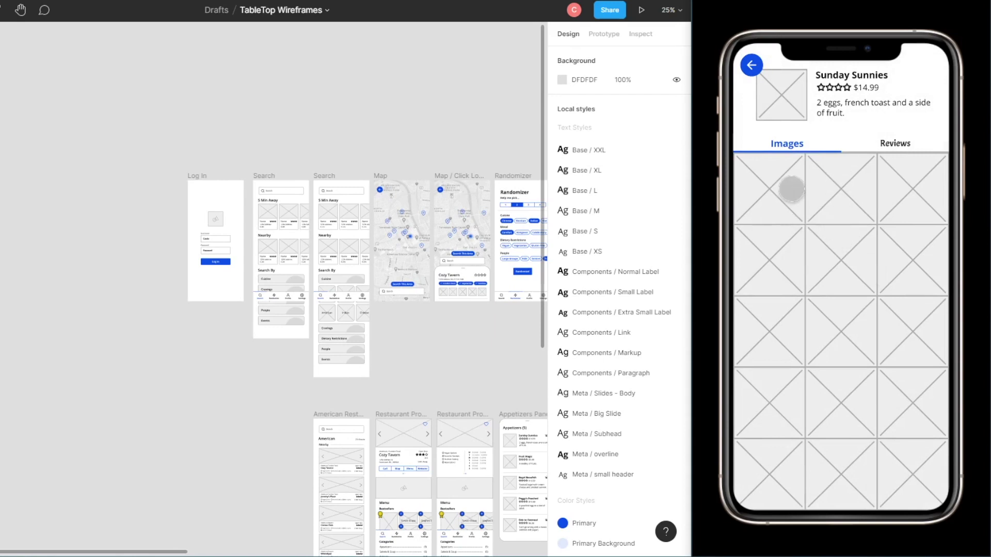
click(790, 191)
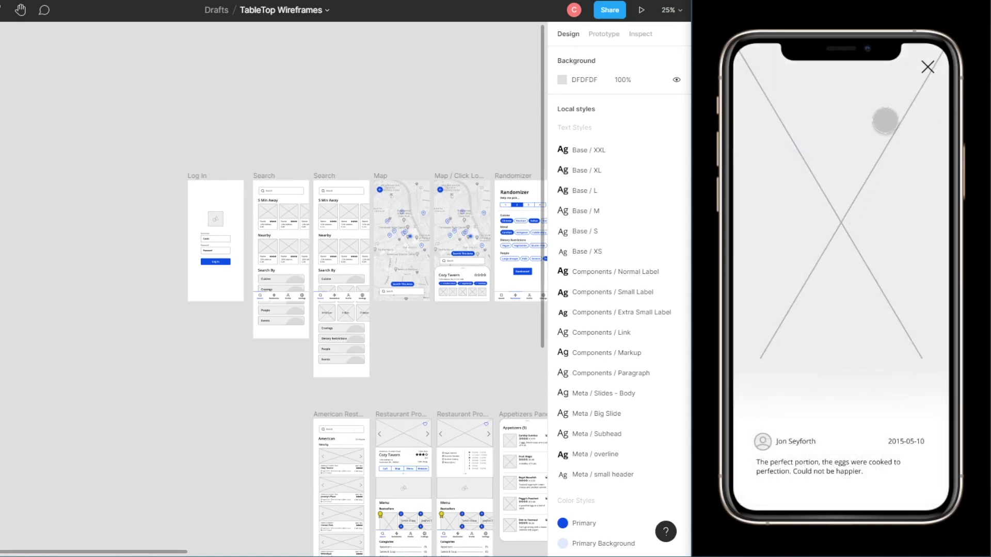
click(927, 67)
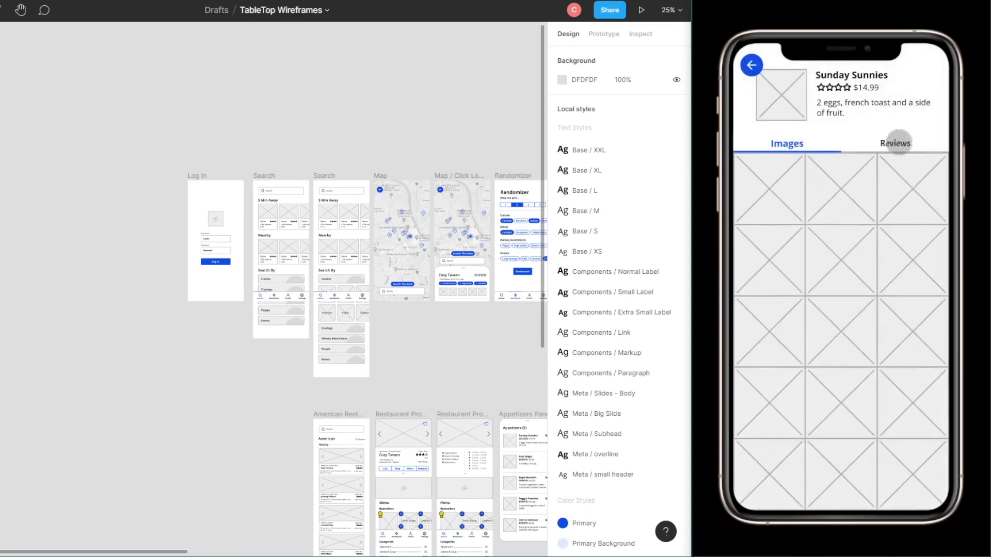
Show the Sunday Sunnies reviews, then return to the Appetizers (5) list
click(893, 145)
mouse_move(909, 259)
mouse_down()
mouse_move(912, 234)
mouse_move(912, 246)
mouse_up()
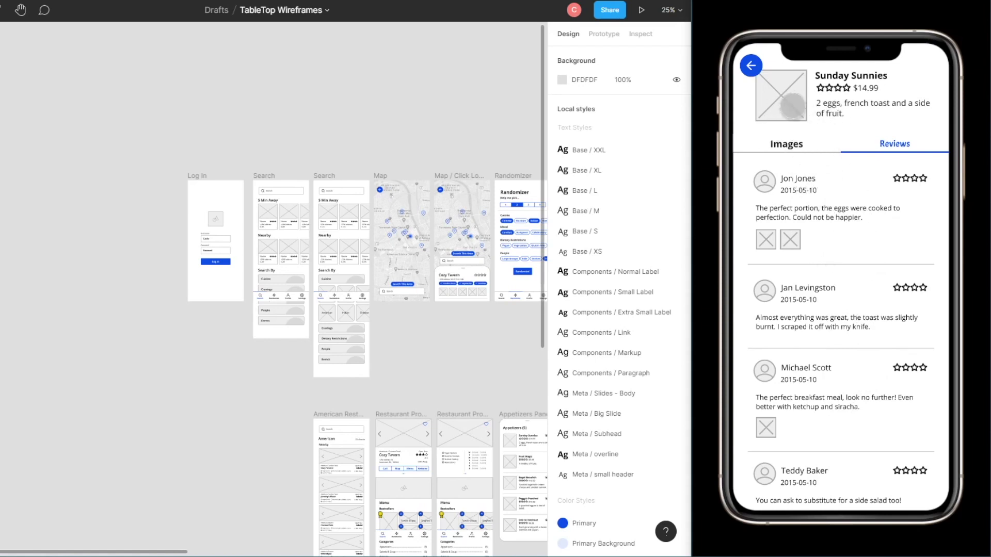
click(752, 65)
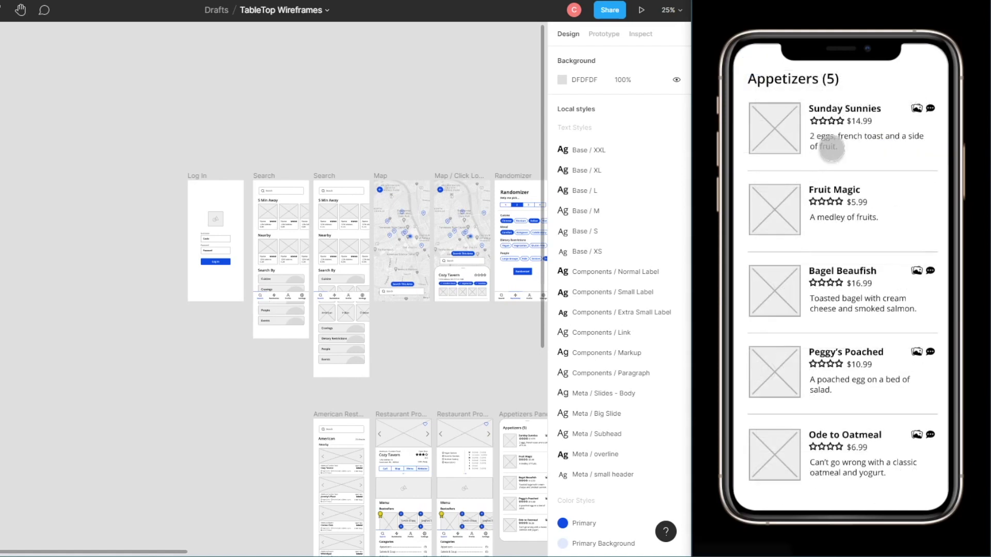
Back on Cozy Tavern's page, start a review with +, pick Appetizers dishes, and reach Your Review
drag(848, 120, 865, 507)
drag(841, 444, 815, 376)
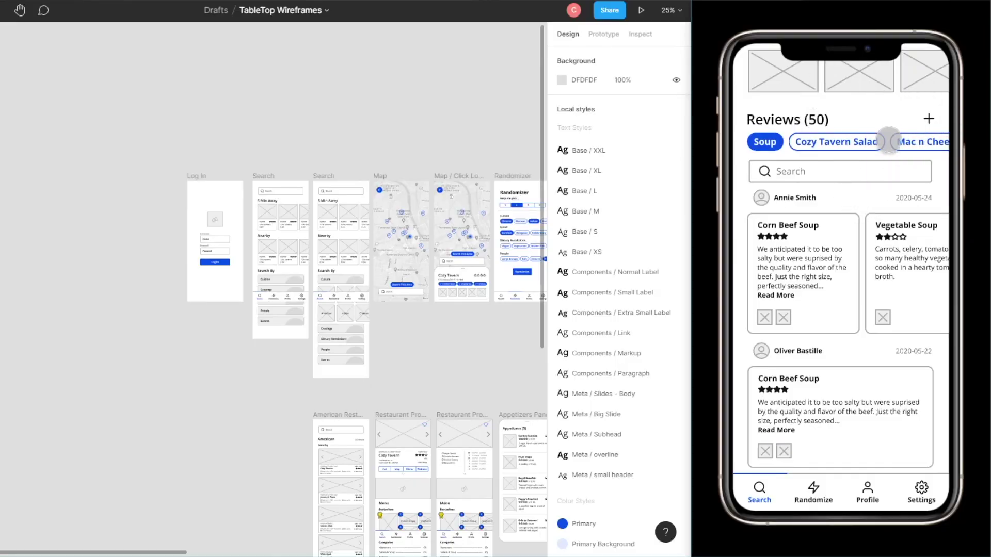
click(928, 118)
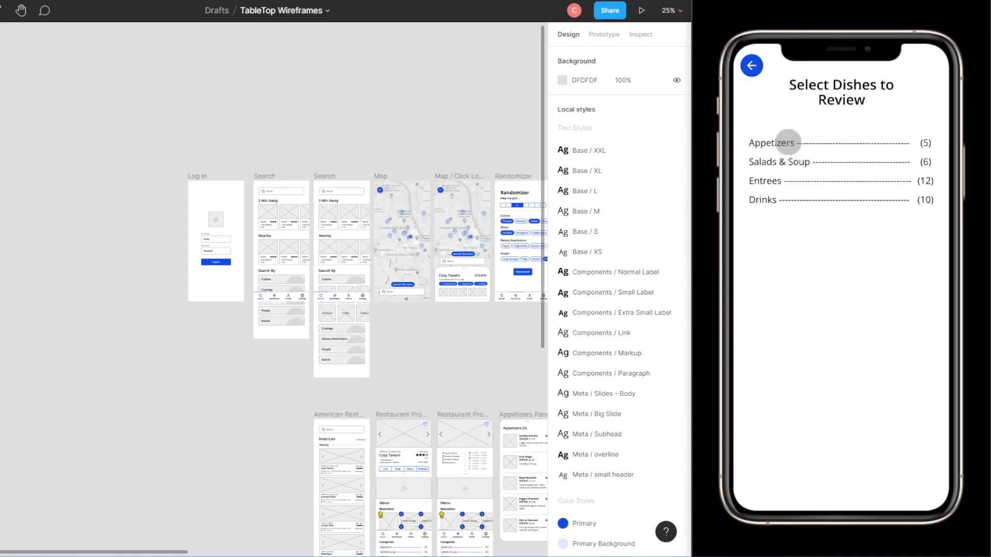
click(788, 142)
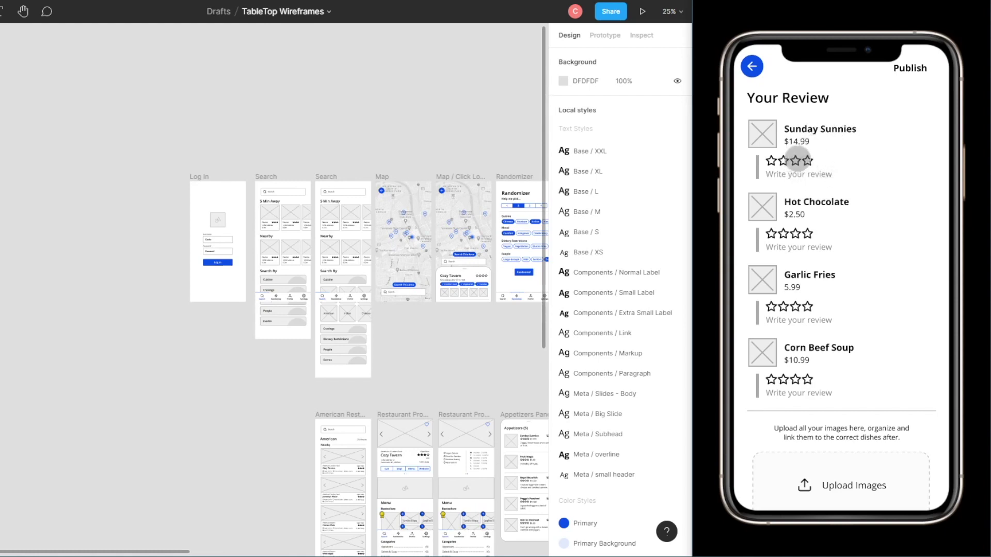
click(818, 169)
Fill in the star ratings and written comments for the reviewed dishes
click(814, 177)
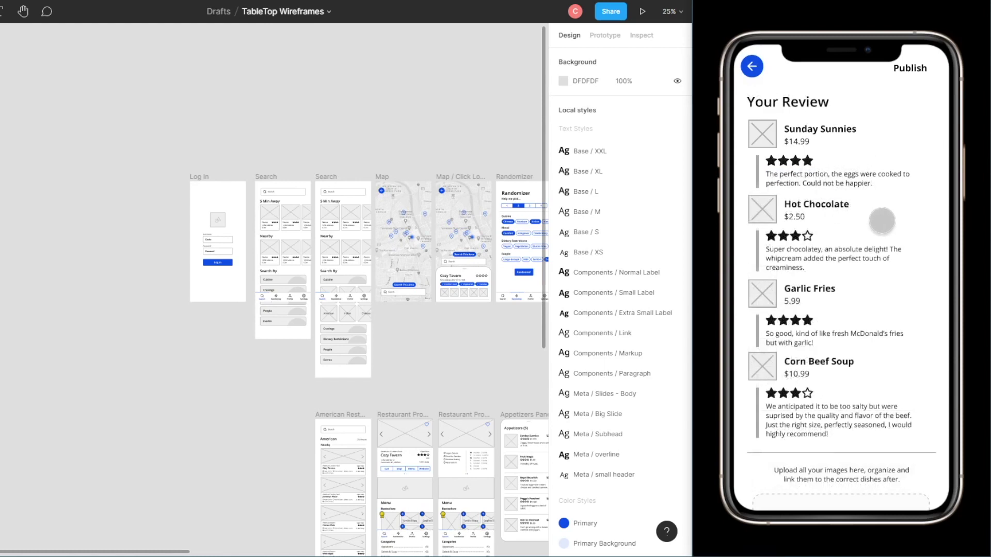
scroll(877, 232, down, 1)
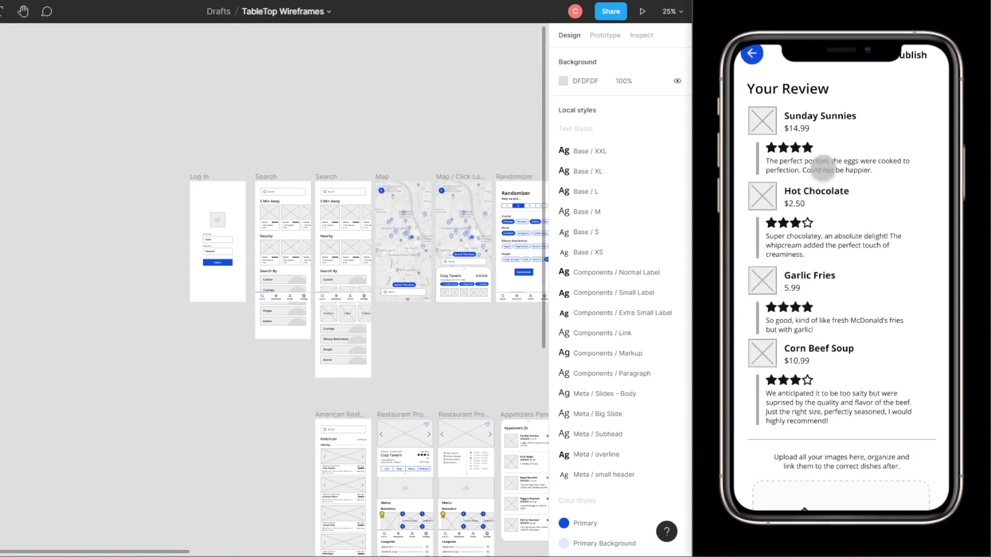
scroll(854, 323, down, 3)
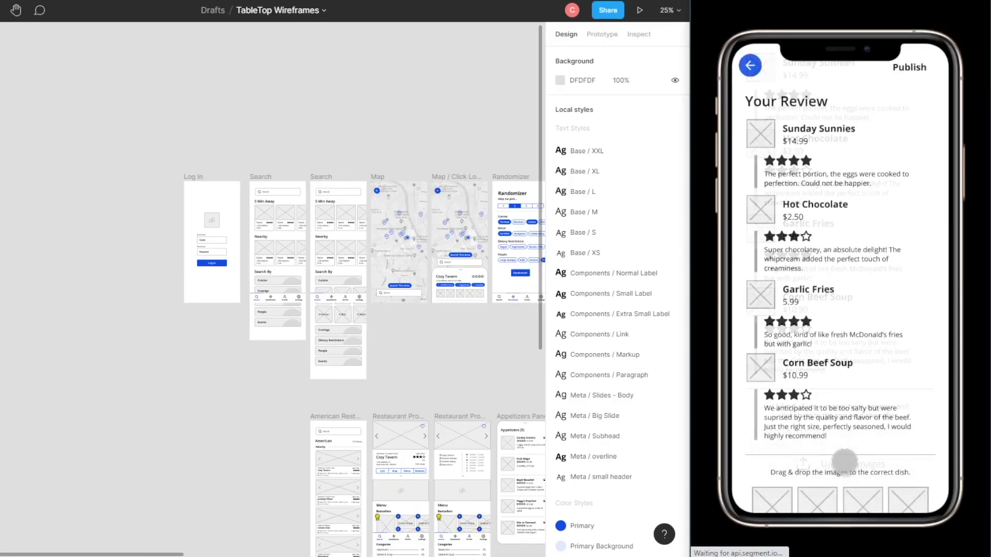
Attach photos to the Sunday Sunnies and Hot Chocolate reviews and publish the review
drag(863, 465, 882, 386)
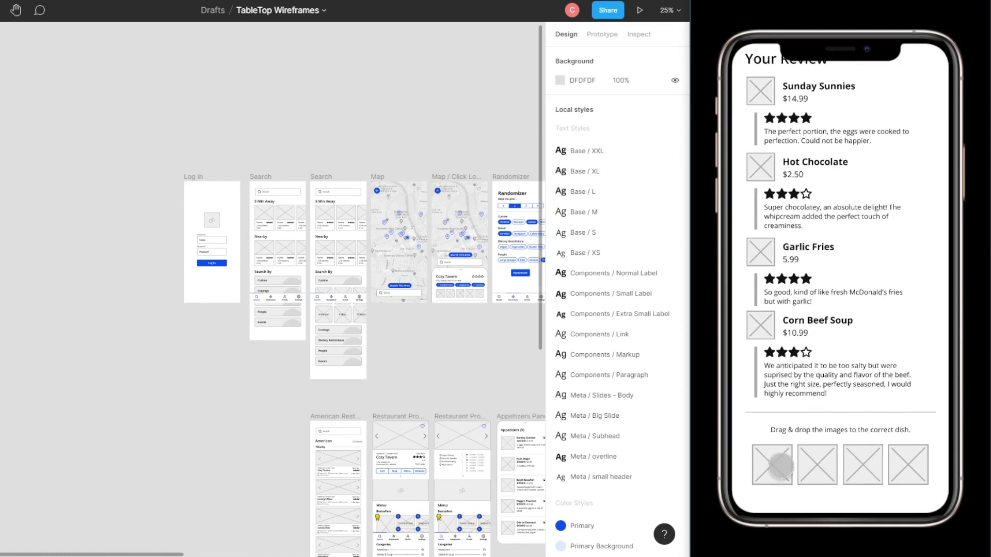
drag(785, 464, 818, 364)
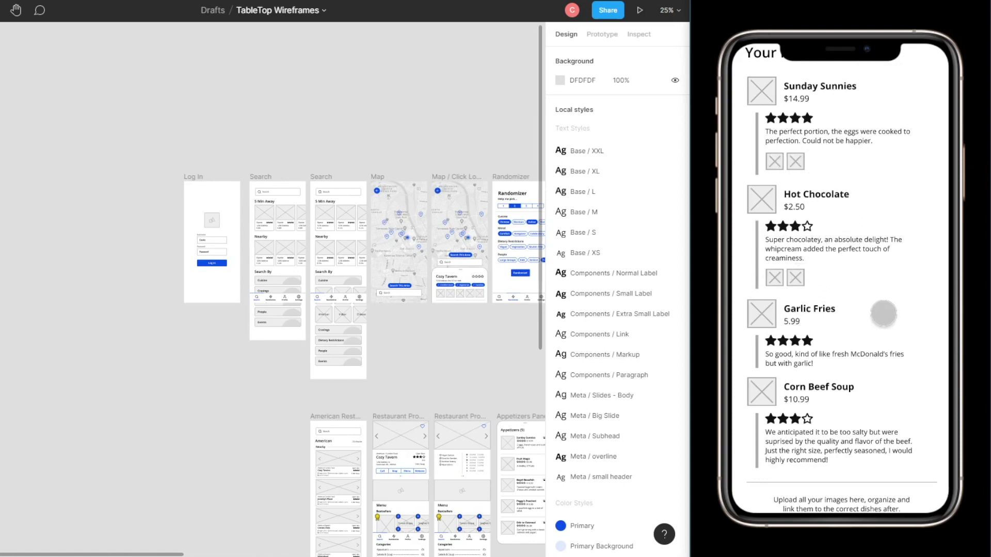
drag(882, 314, 900, 348)
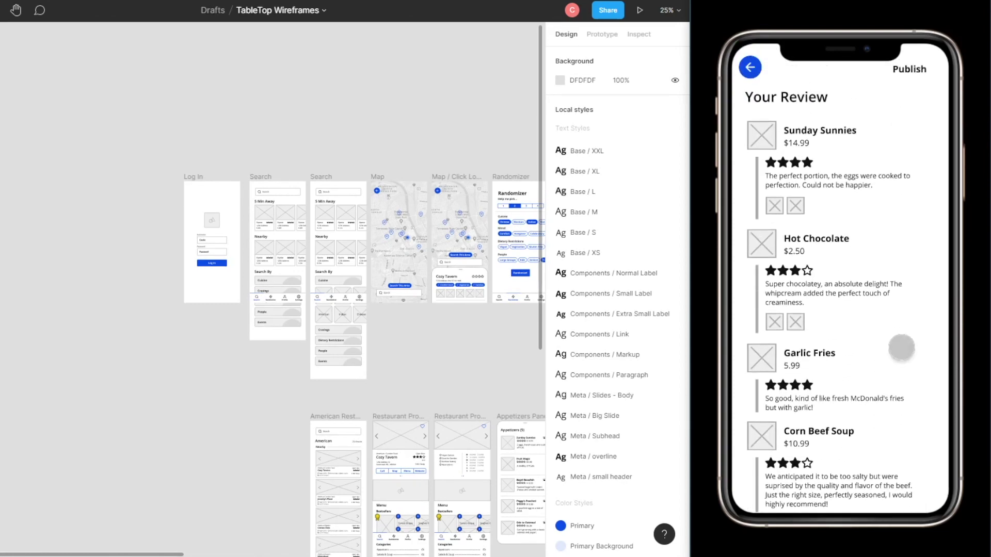
click(911, 69)
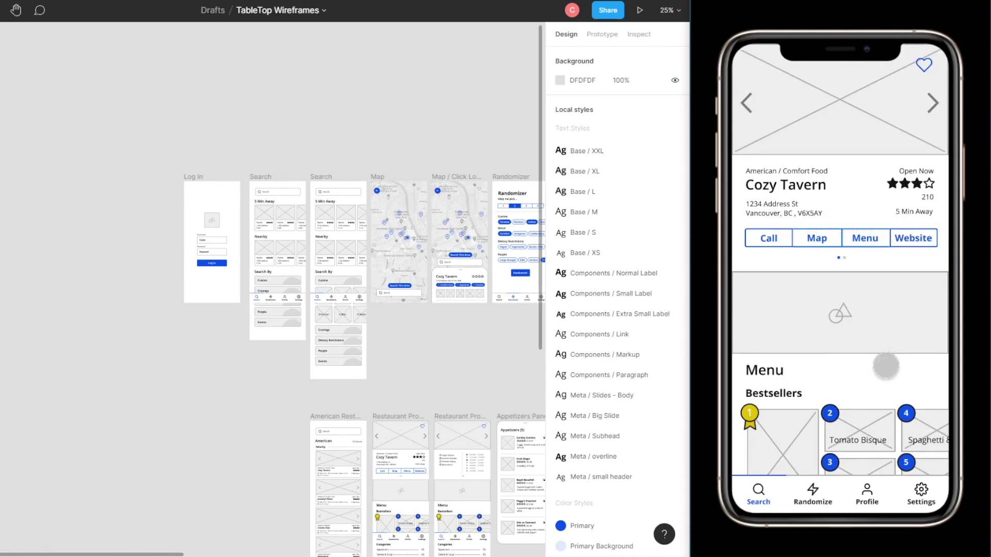
Scroll Cozy Tavern's page down to Reviews and swipe through the review cards
scroll(885, 365, down, 10)
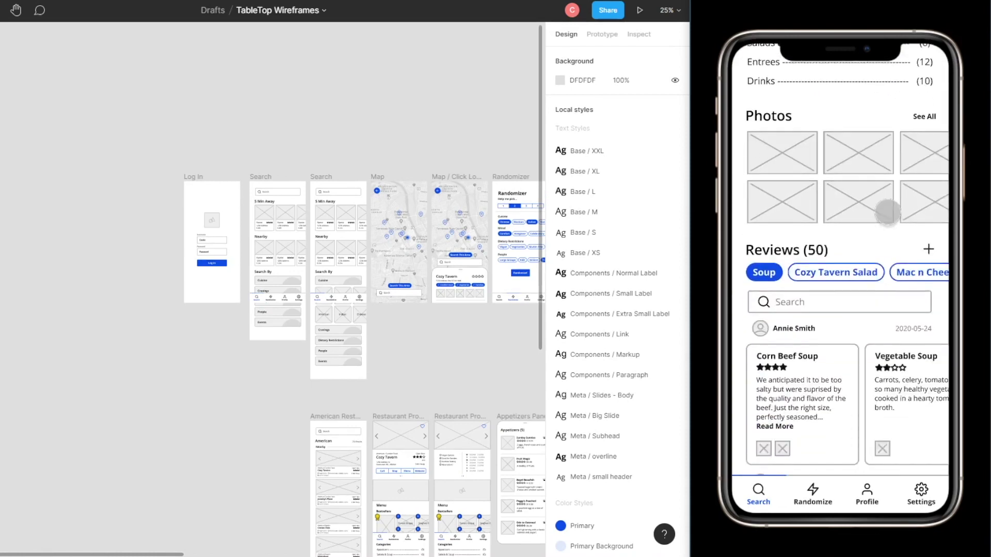
scroll(887, 212, down, 5)
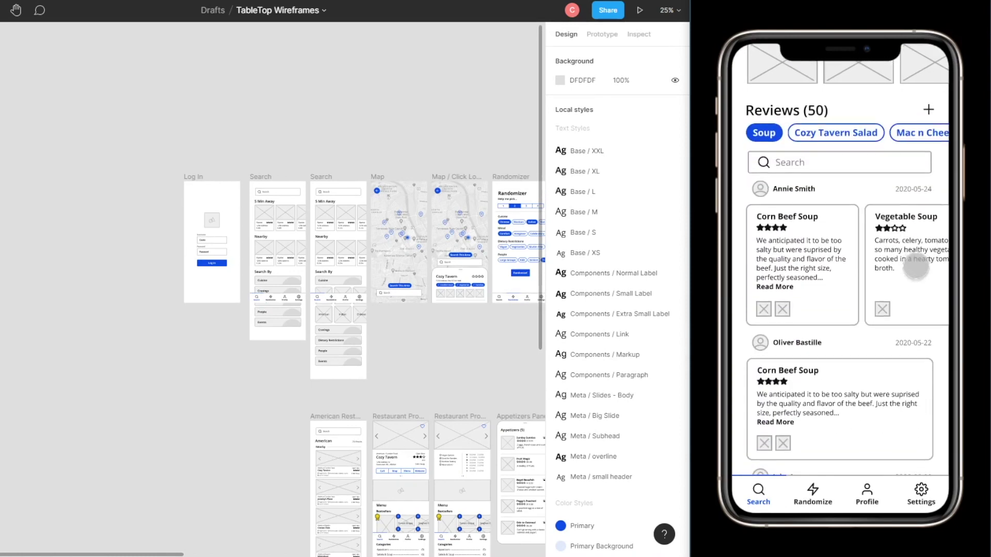
mouse_move(918, 259)
mouse_down()
mouse_move(789, 259)
mouse_move(919, 258)
mouse_up()
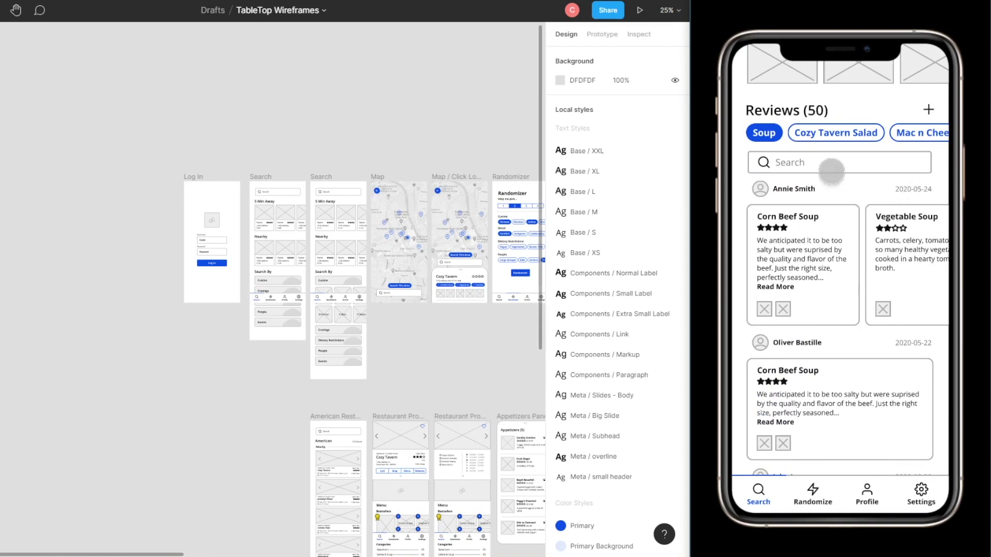
drag(906, 250, 850, 265)
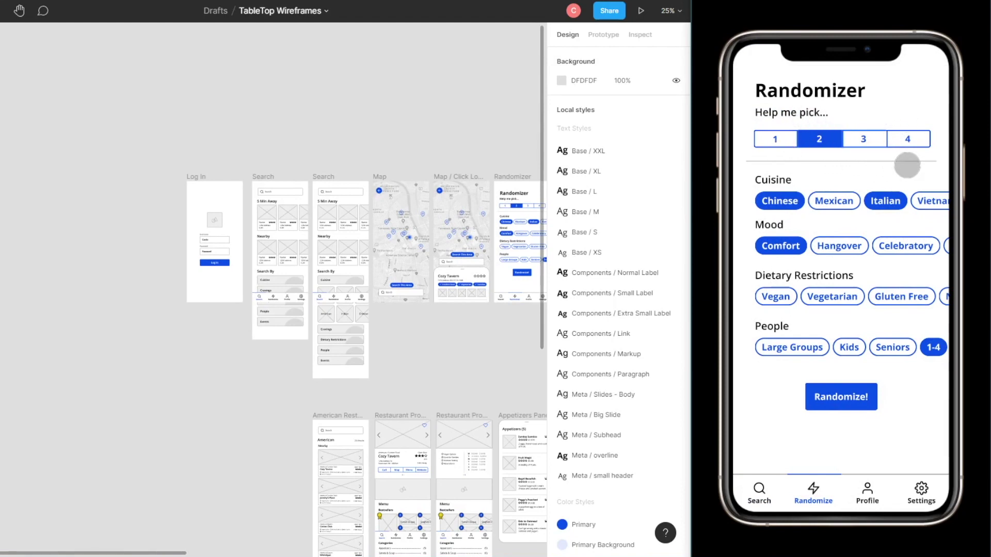
Run Randomize! to get the Your 2 Results restaurant suggestions, then go to Profile
click(825, 164)
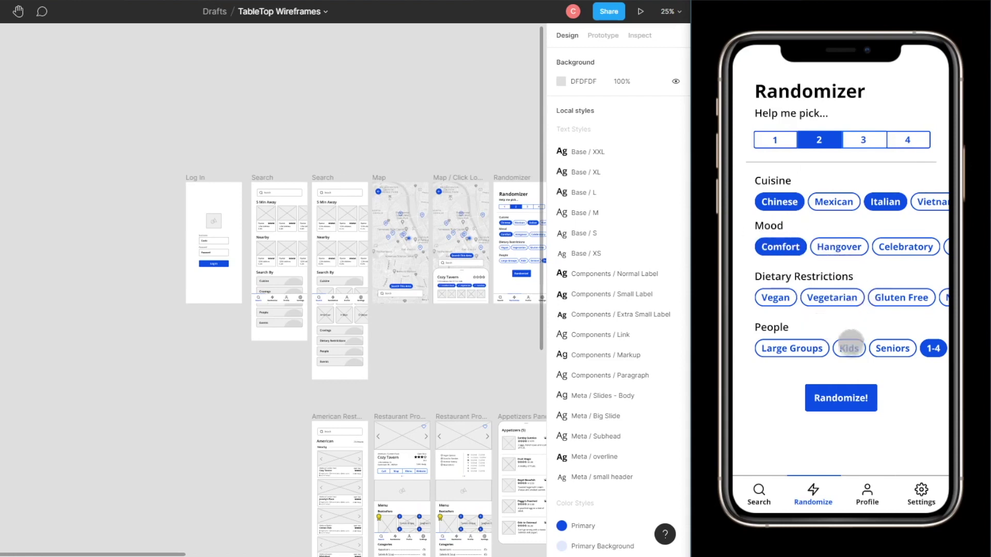
click(847, 400)
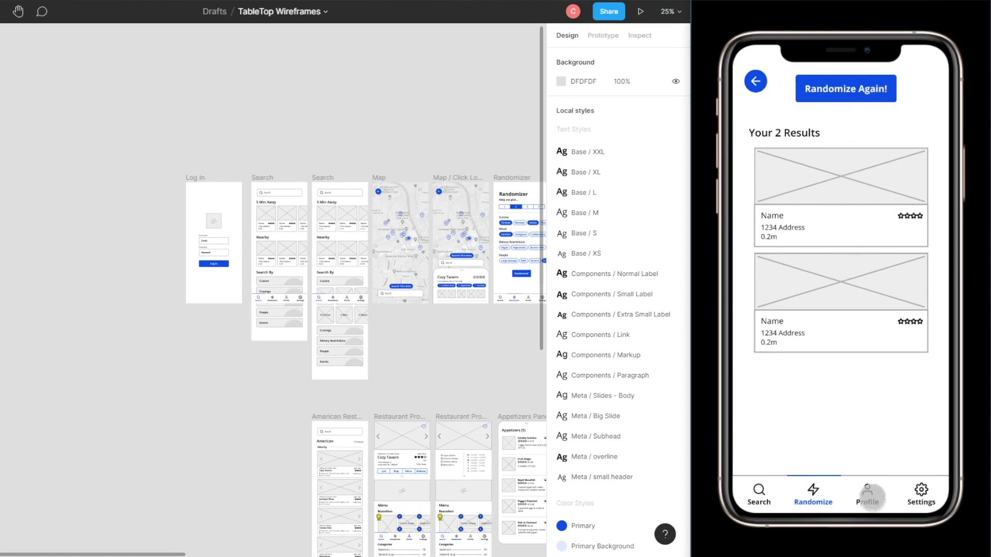
click(869, 493)
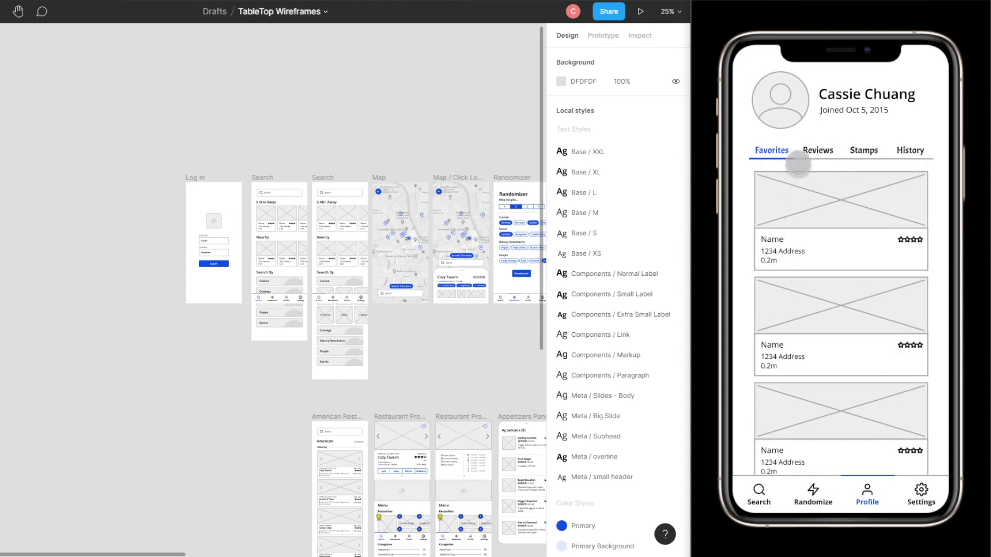
Show the Profile's Reviews tab, scroll through the dish reviews, then switch to Stamps
click(818, 150)
scroll(872, 247, down, 2)
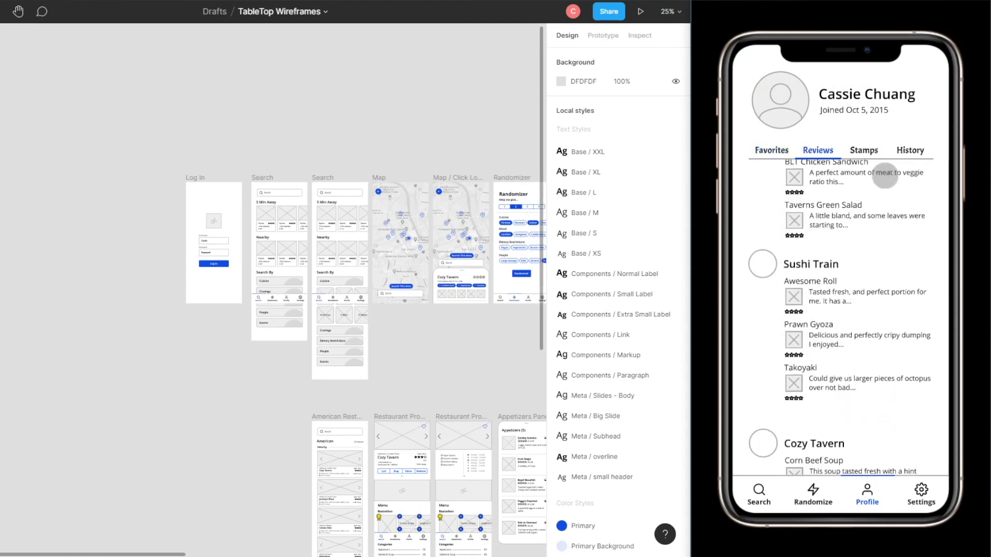
drag(881, 255, 866, 343)
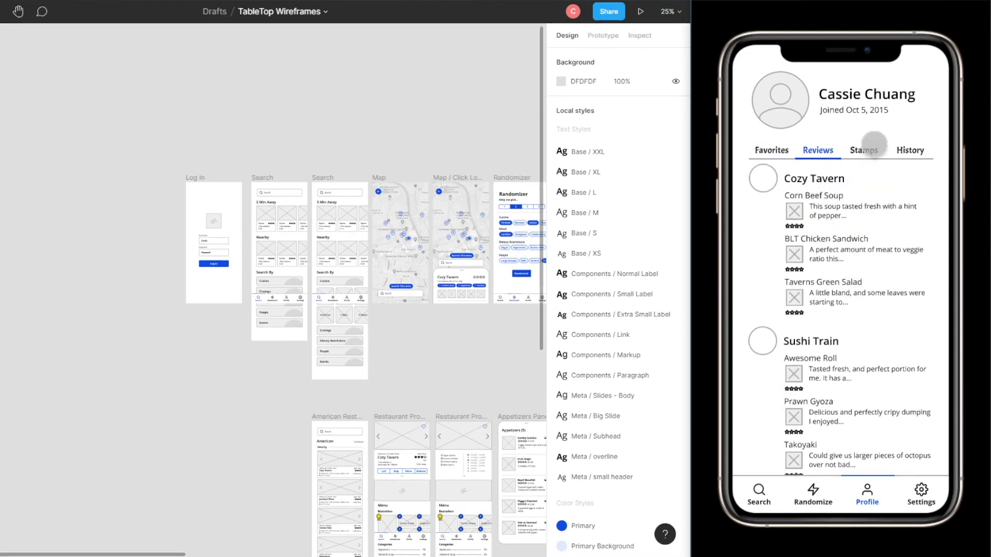
click(874, 145)
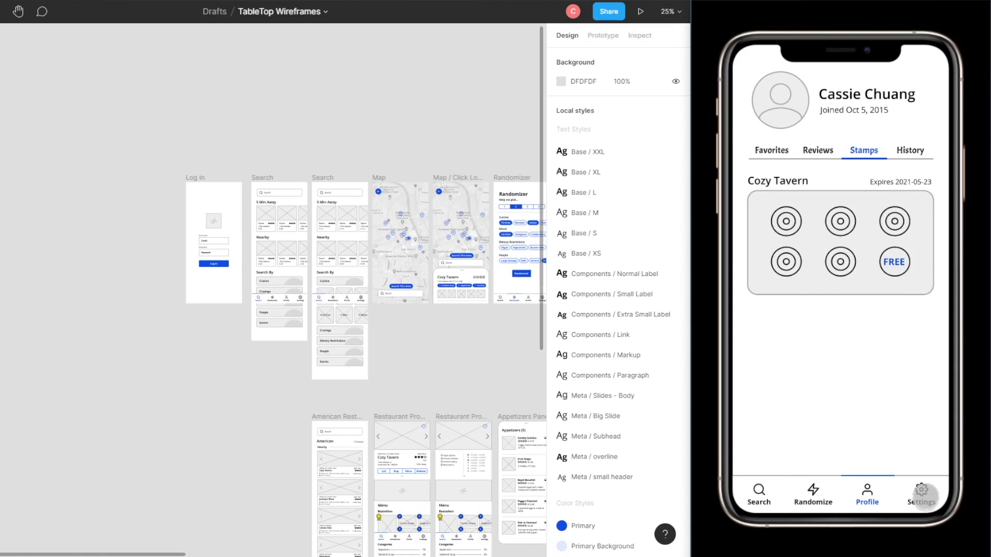
Display the Cozy Tavern stamp card with five stamps and a FREE reward
click(930, 497)
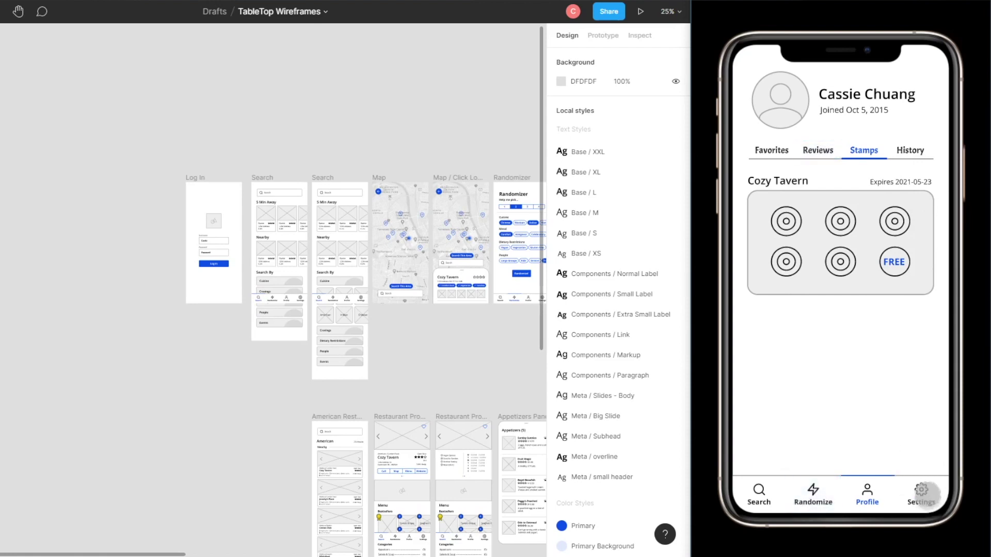